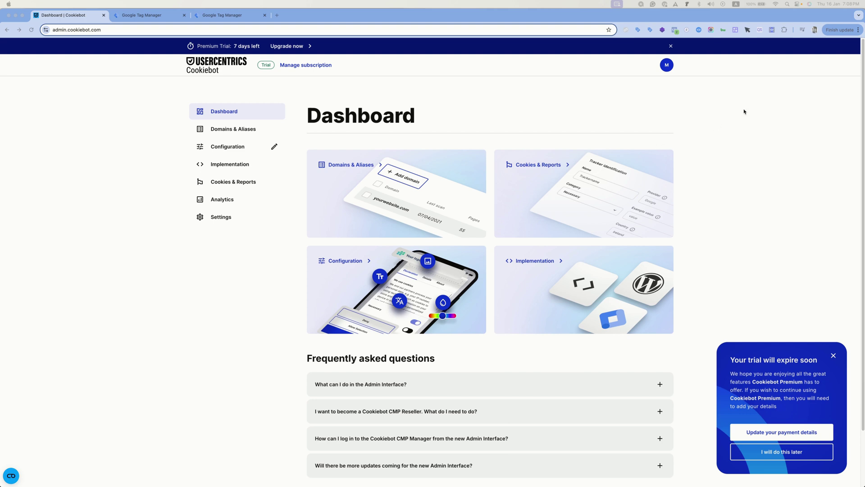
Open the banner configuration and try the Bar layout before returning to Dialog.
click(234, 150)
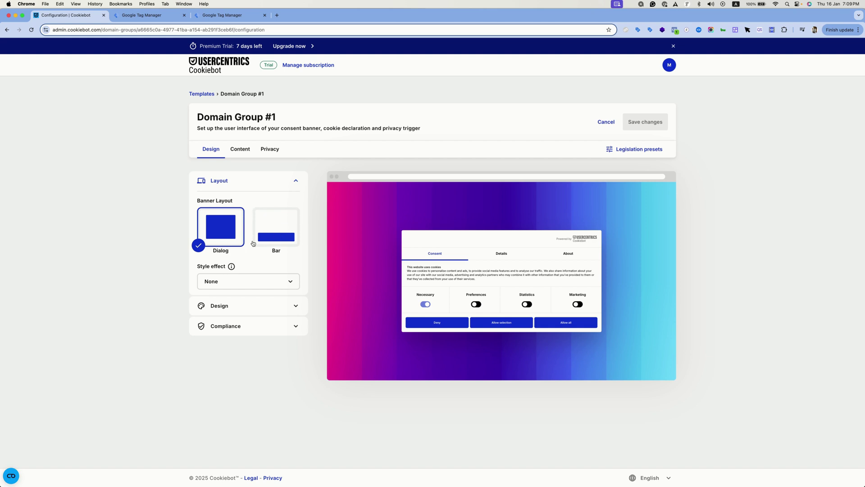
click(272, 230)
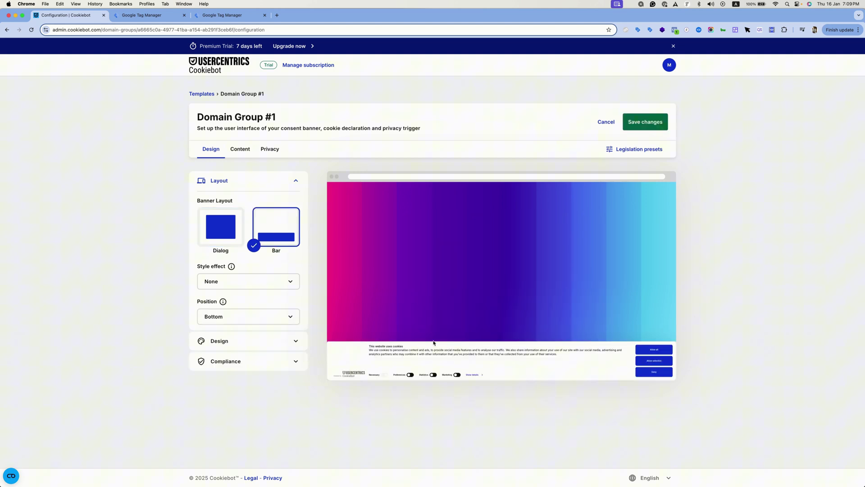
click(219, 242)
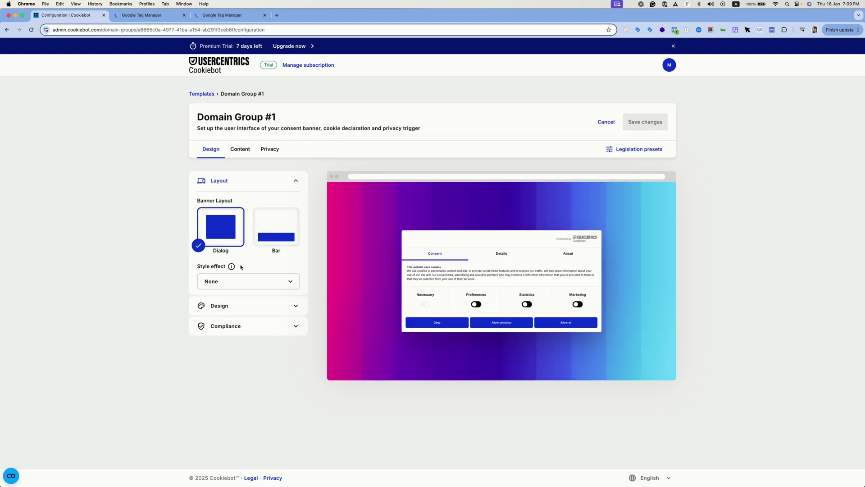
Give the banner a Dark theme, Outline button style and a displayed logo.
click(259, 307)
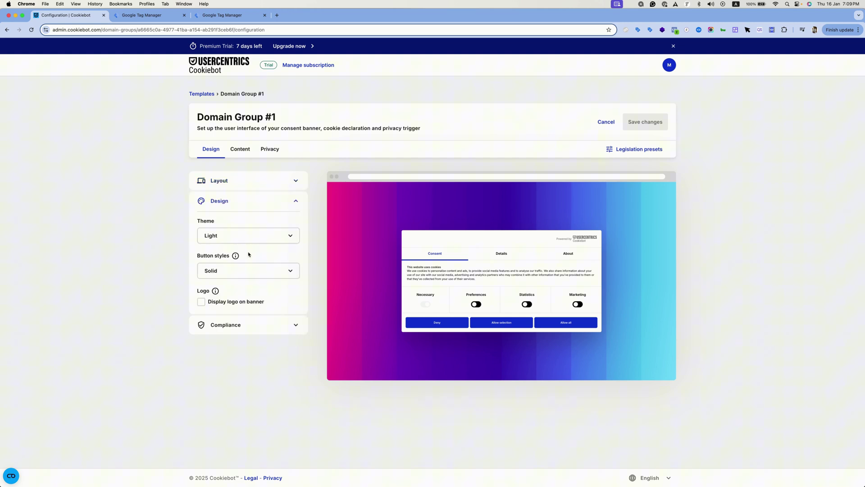
click(245, 236)
click(221, 272)
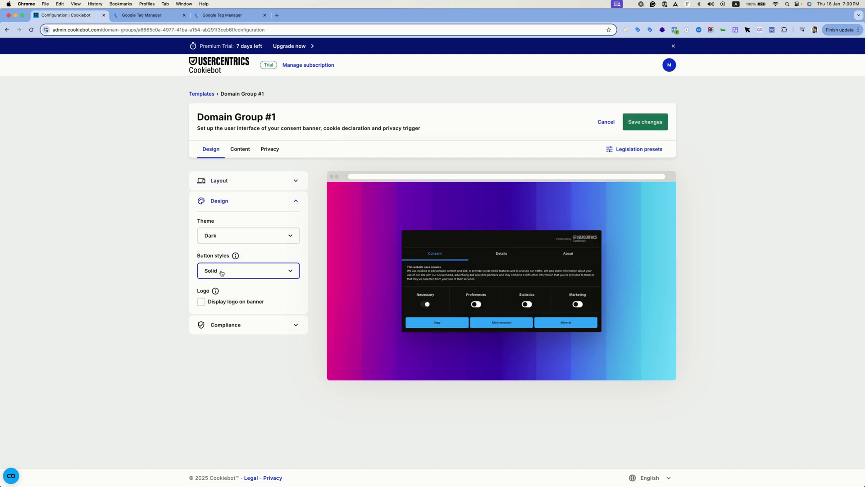
click(222, 272)
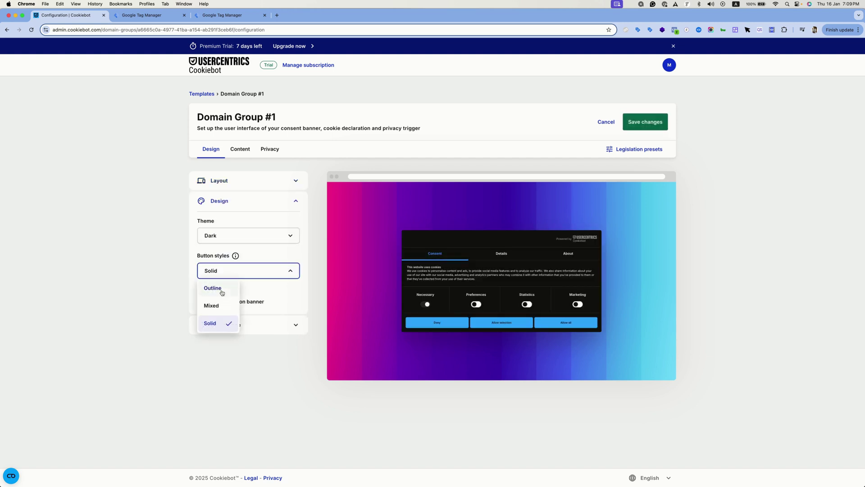
click(221, 293)
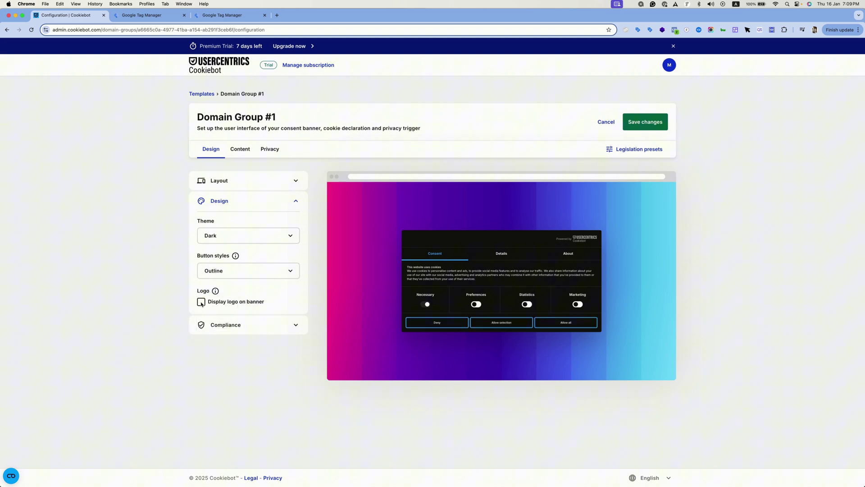
click(201, 302)
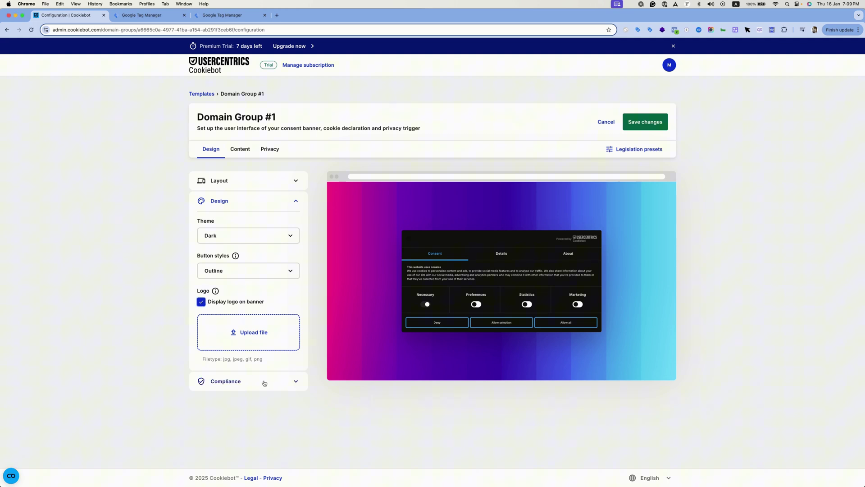
Set the compliance method to Implied Consent, then move on to the banner's Content settings.
click(264, 383)
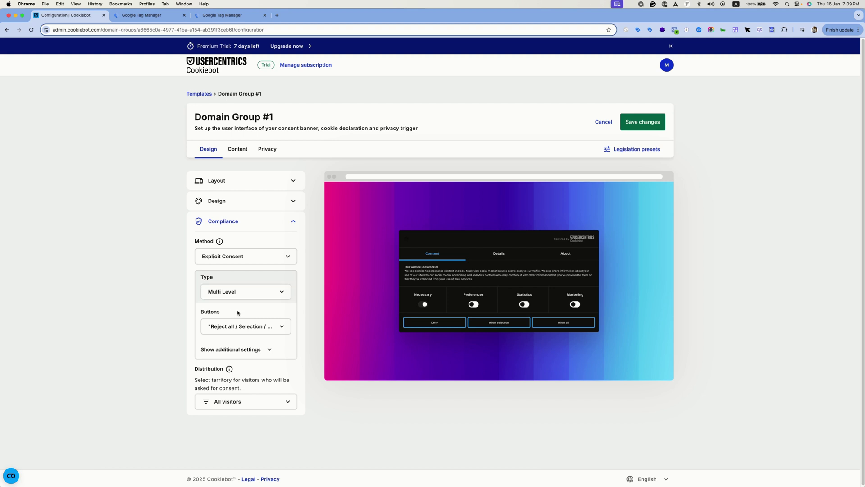
click(253, 259)
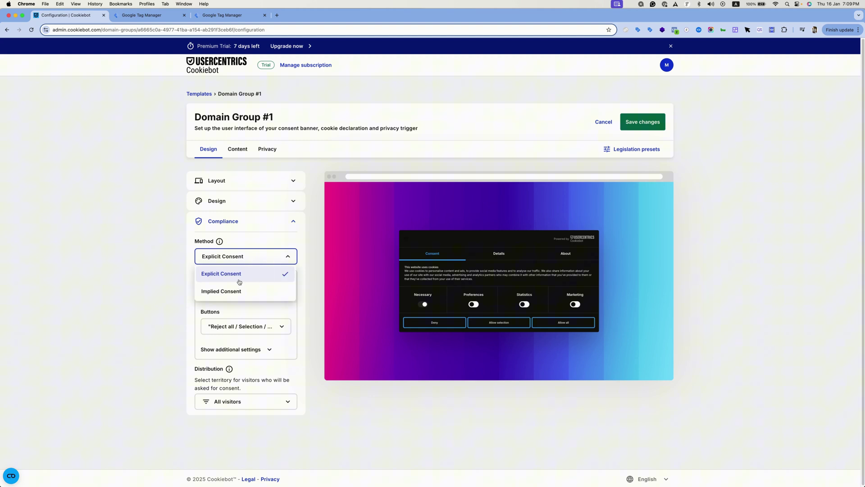
click(244, 256)
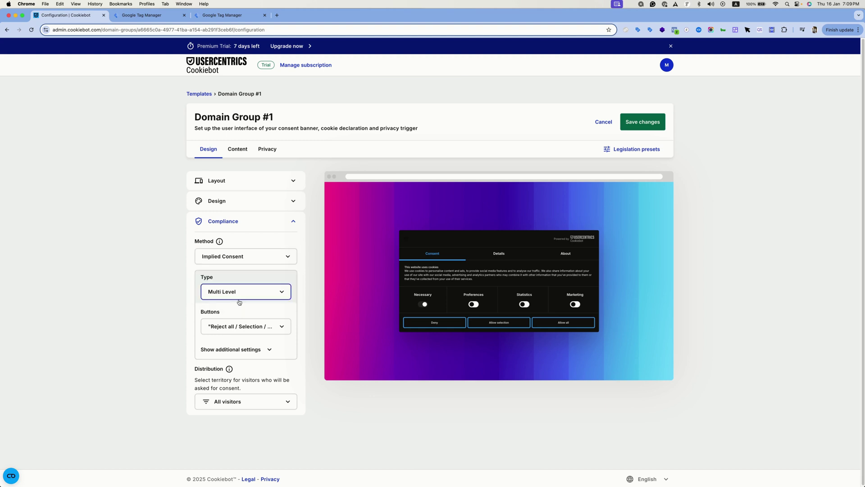
click(242, 151)
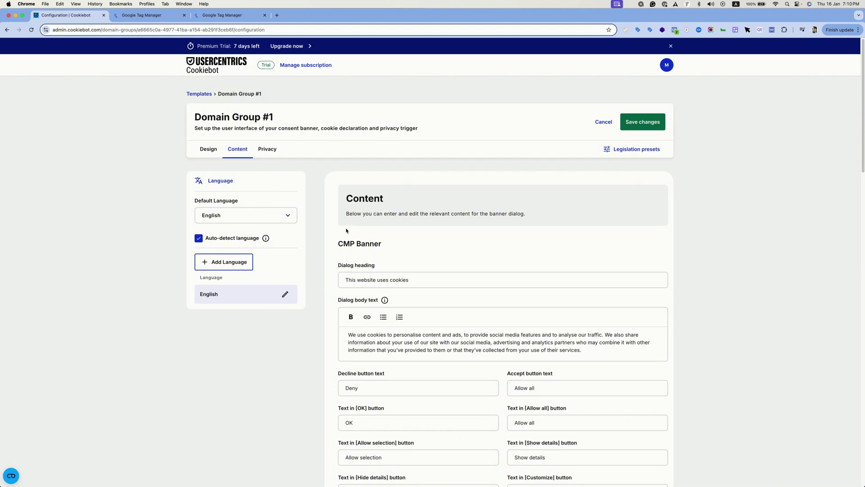
Look over the Content fields and the Legislation presets, closing the presets without applying any.
scroll(402, 278, down, 5)
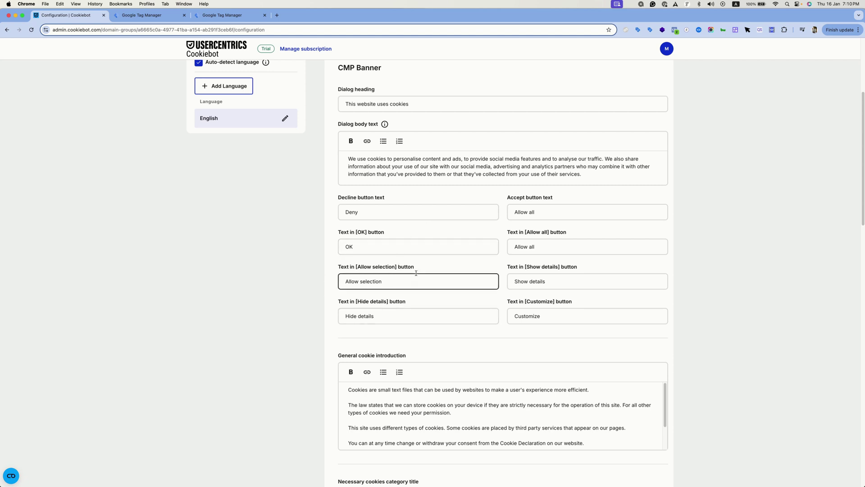
scroll(640, 154, up, 5)
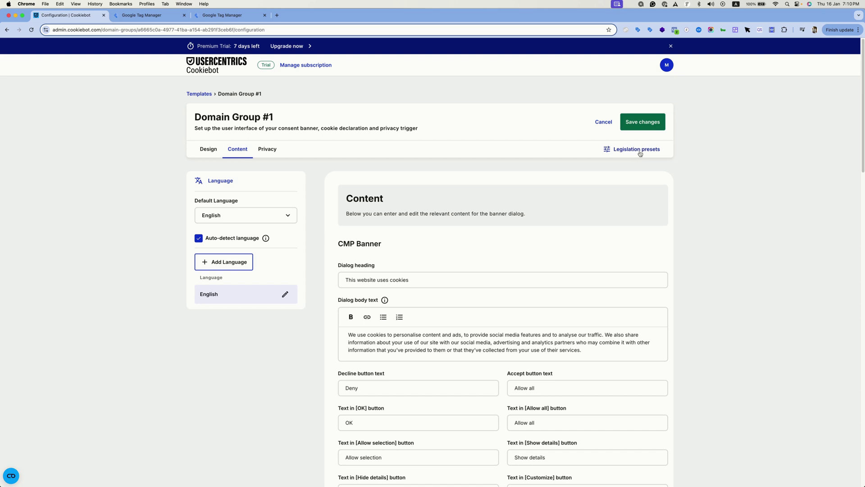
click(640, 154)
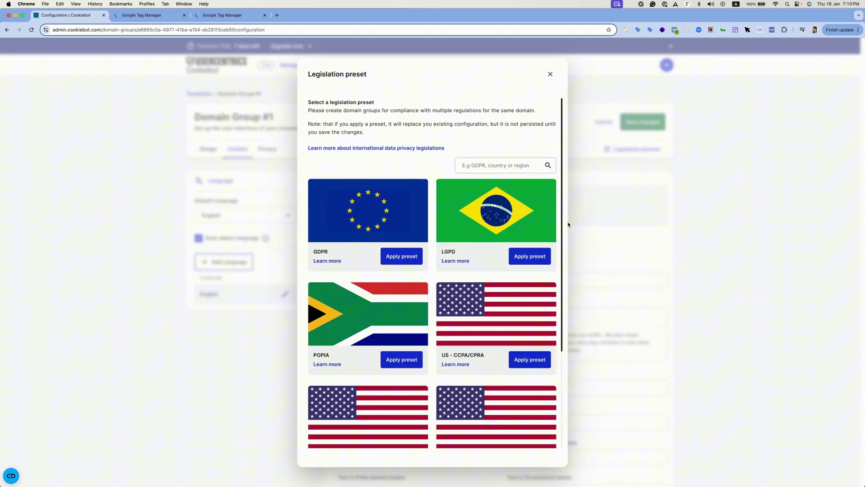
click(627, 197)
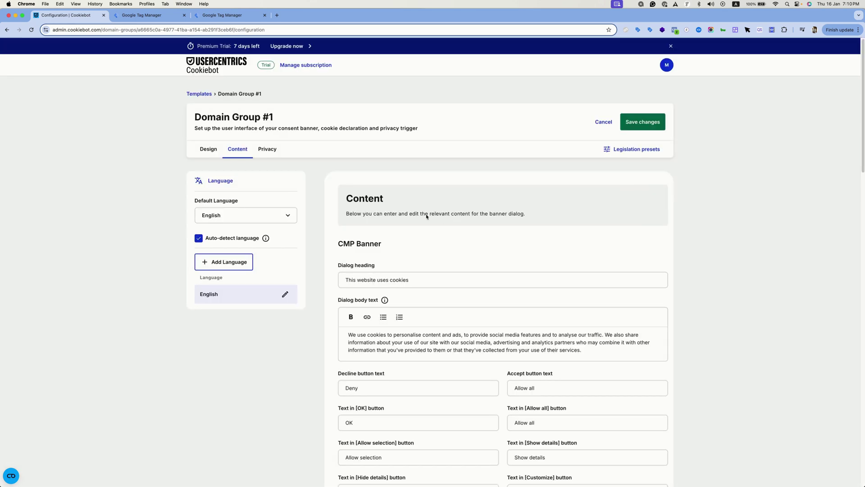
Copy the Domain group ID from Cookiebot's Implementation page and return to the Google Tag Manager tab.
click(200, 94)
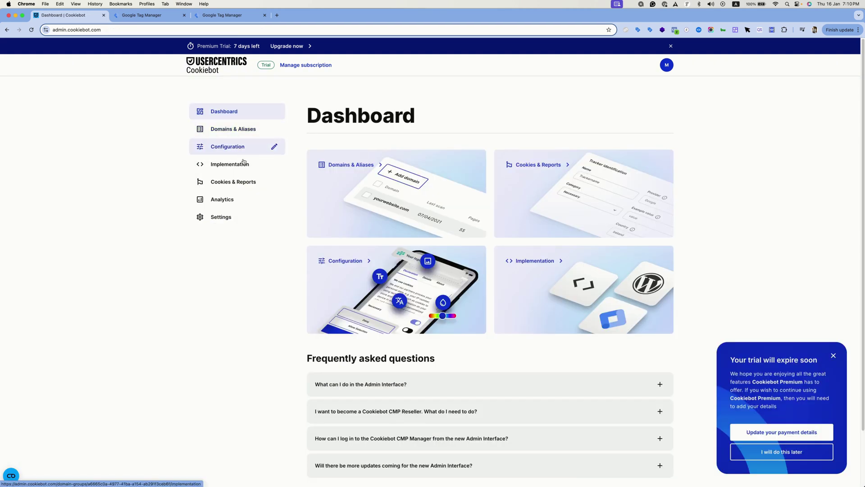
click(243, 164)
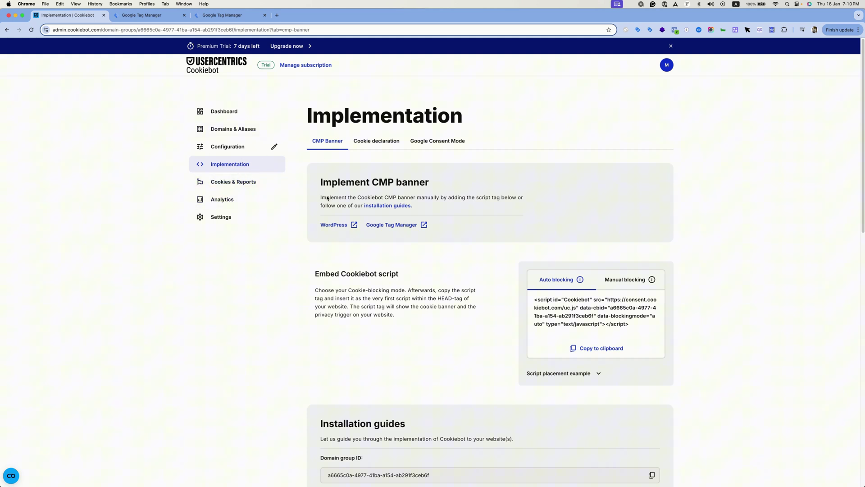
scroll(378, 281, down, 5)
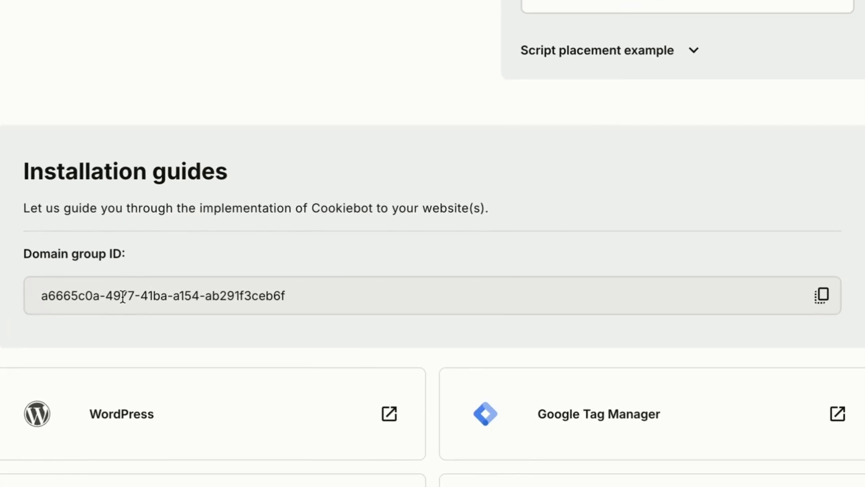
triple_click(122, 298)
click(823, 297)
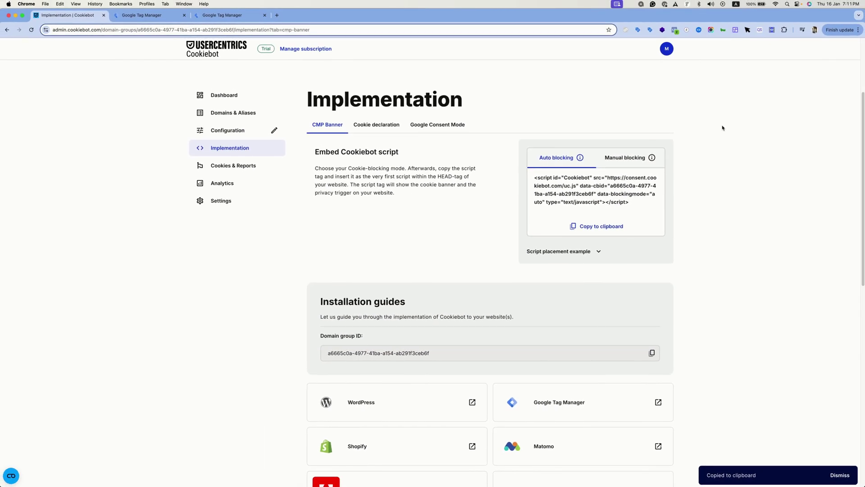
key(ctrl+Tab)
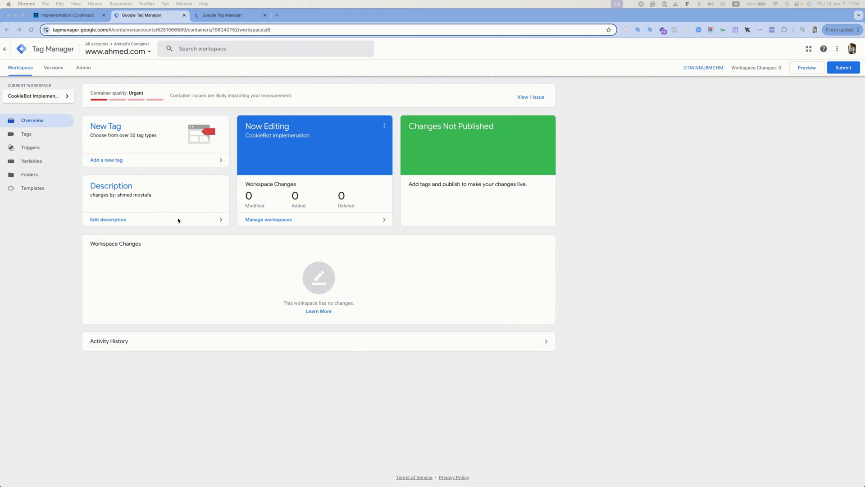
Search the template gallery for 'cookiebot' and add the Cookiebot CMP template to the workspace.
click(35, 189)
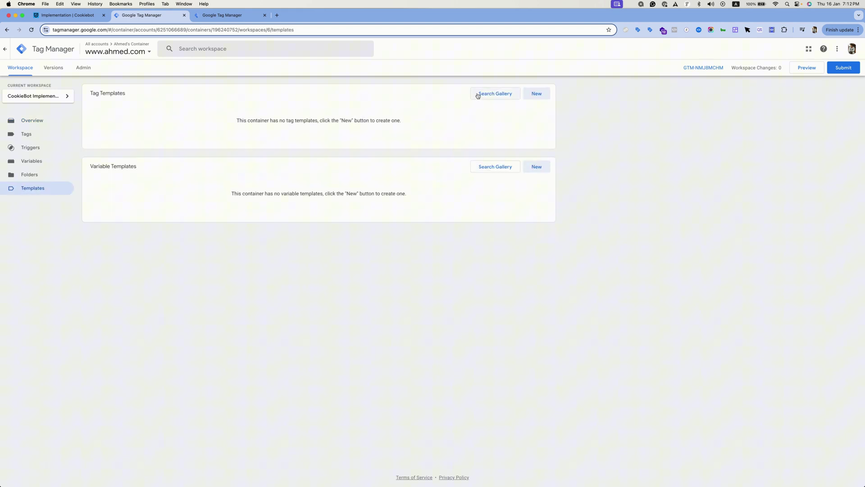
click(485, 93)
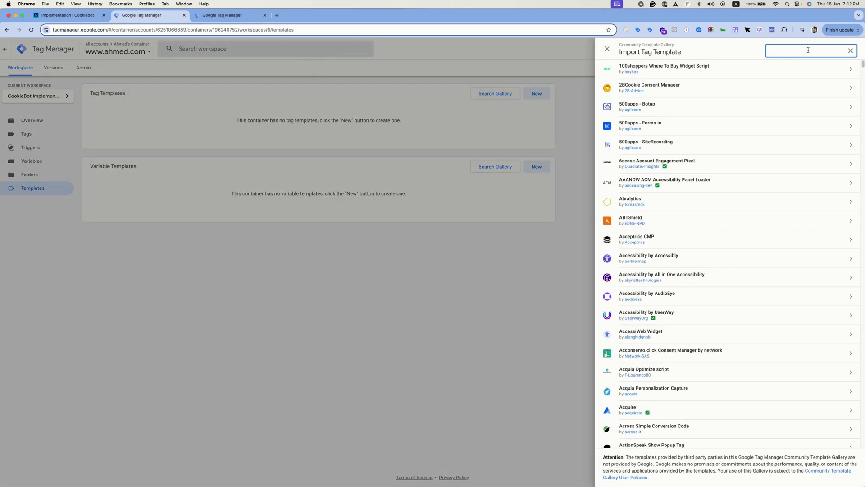
text(cook)
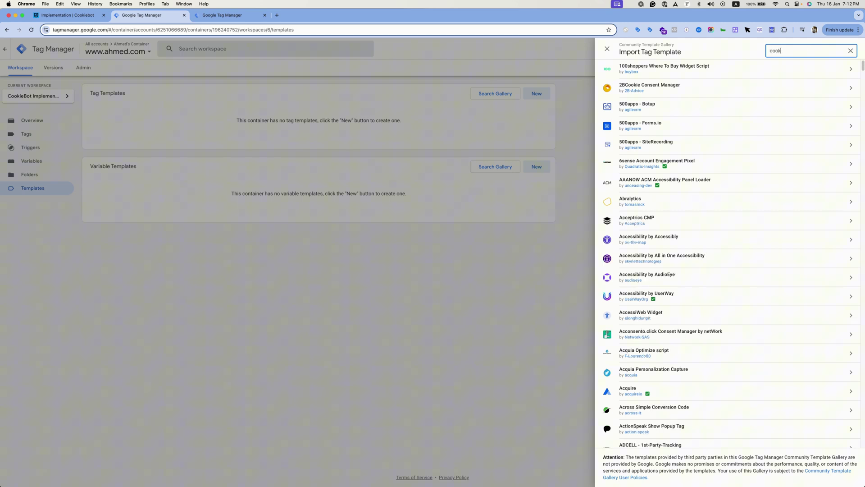
text(iebot)
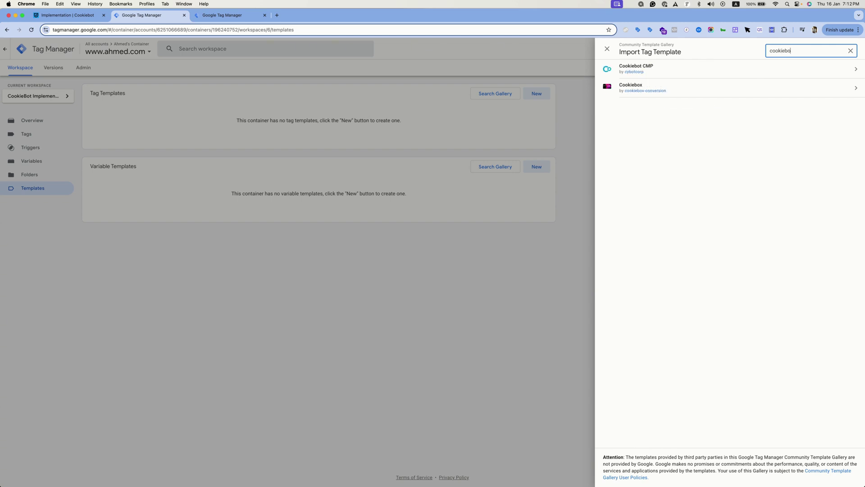
click(687, 72)
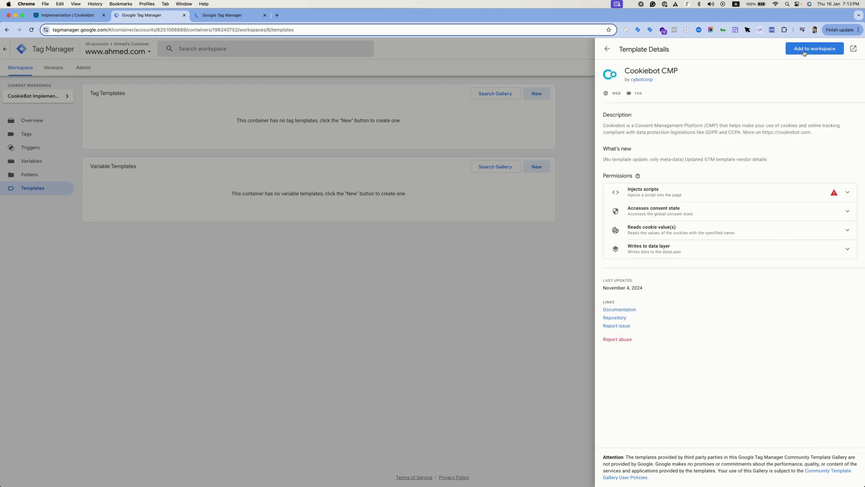
click(803, 50)
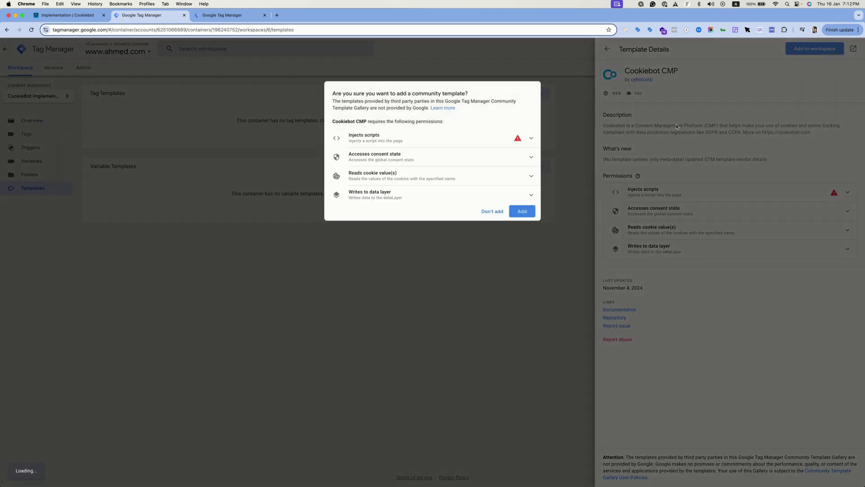
click(516, 214)
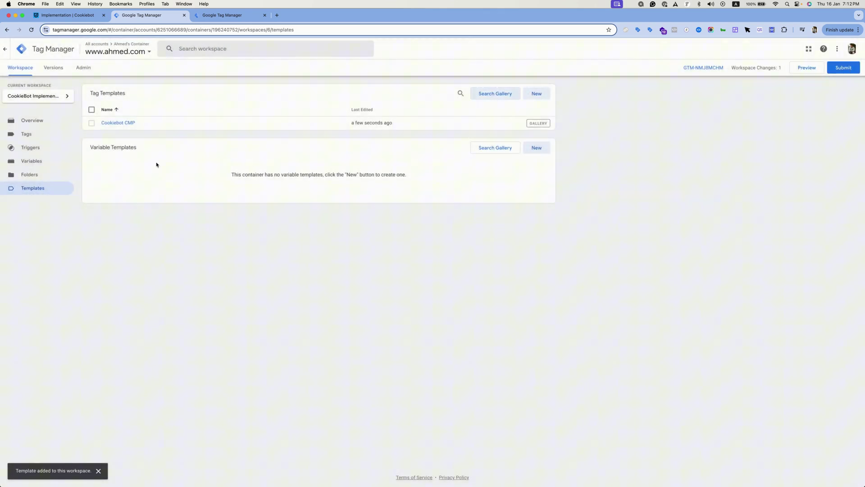
Create a new Cookiebot CMP tag and paste the copied domain group ID as its Cookiebot ID.
click(38, 135)
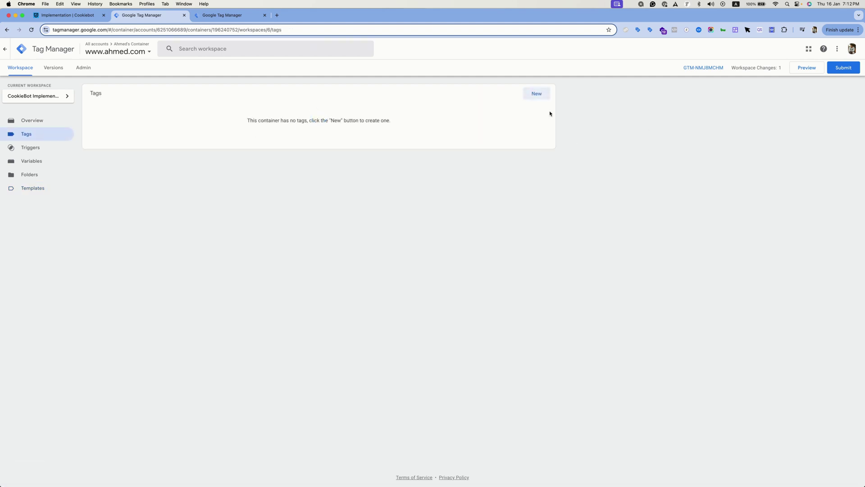
click(541, 97)
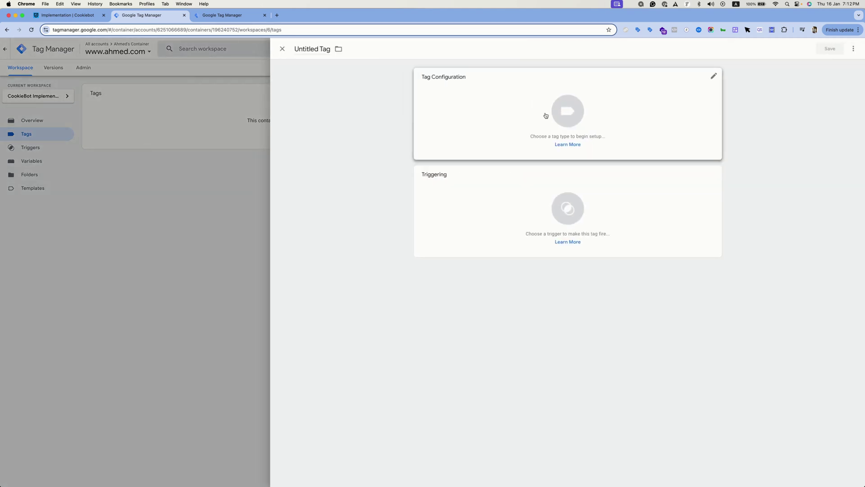
click(635, 112)
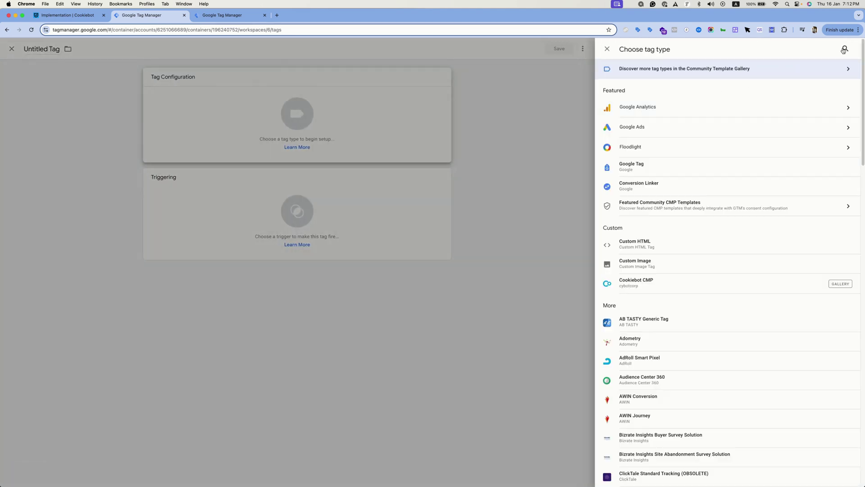
click(845, 50)
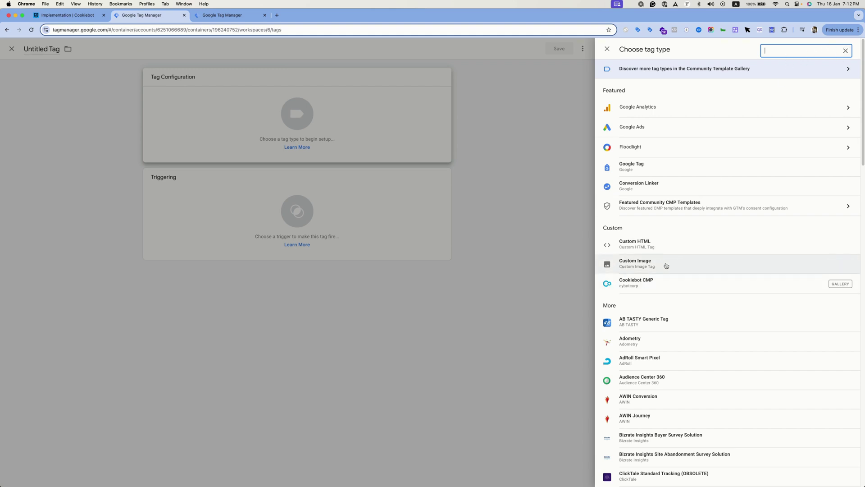
click(650, 286)
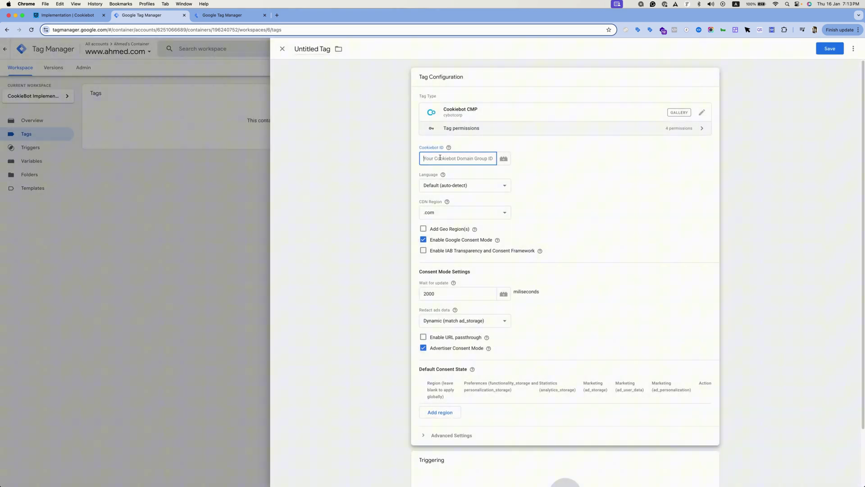
key(super+v)
click(435, 244)
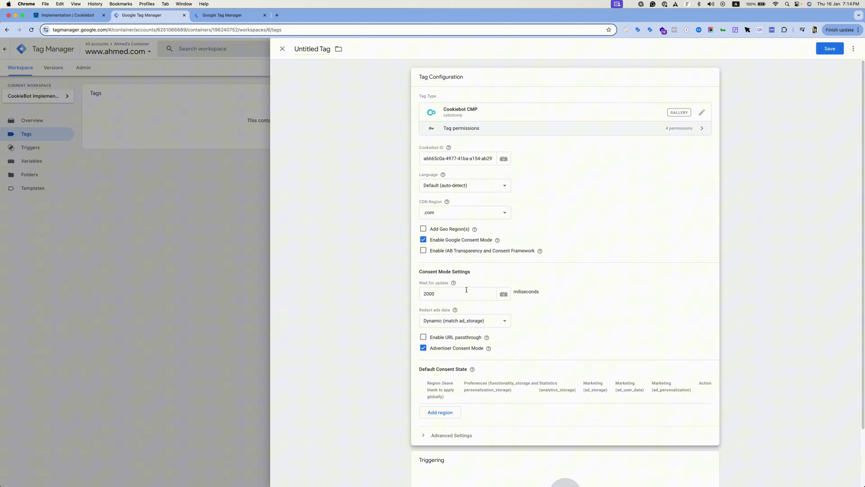
scroll(466, 288, down, 2)
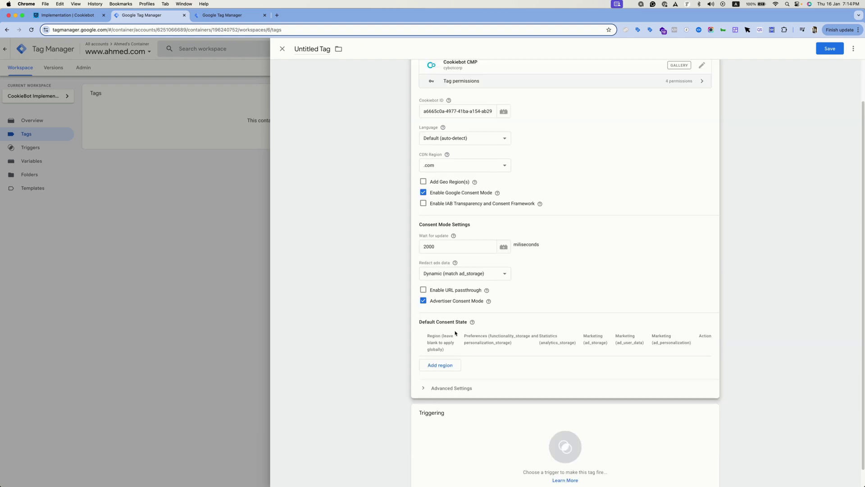
Add a default consent region 'US' with every consent type left Denied.
click(445, 364)
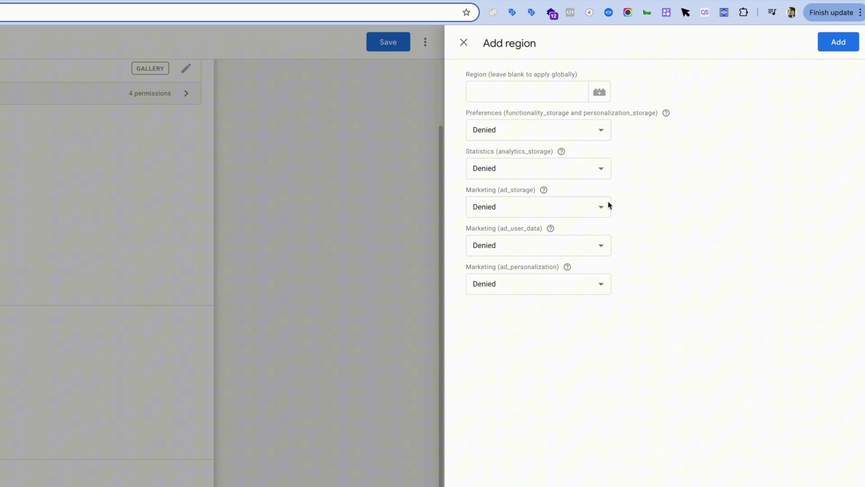
mouse_move(544, 190)
click(502, 94)
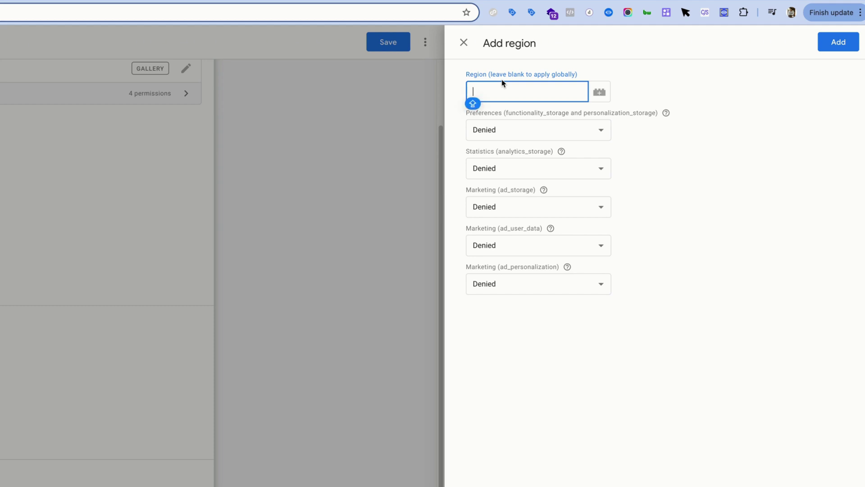
text(US)
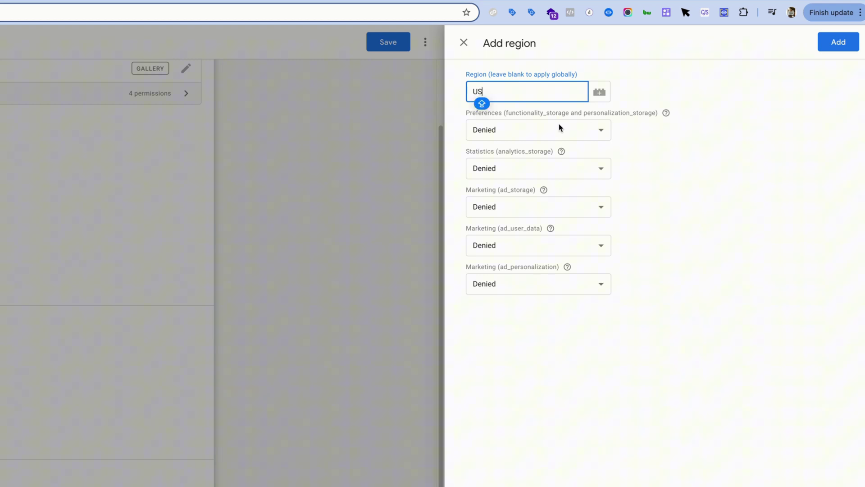
click(542, 188)
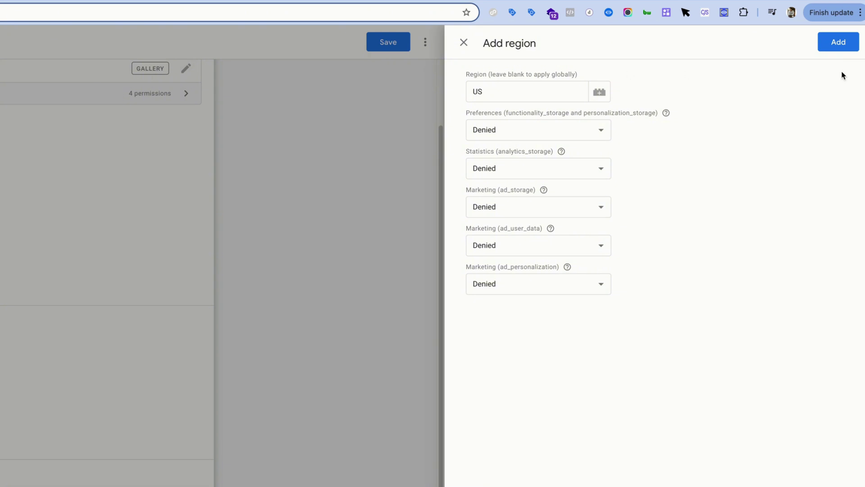
click(838, 42)
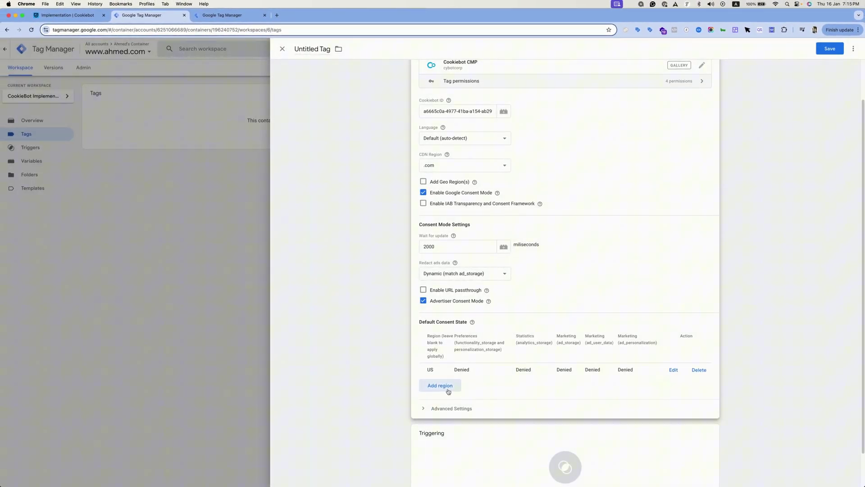
Add region 'CA' with preferences, analytics_storage, ad_storage, ad_user_data and ad_personalization all Granted.
click(438, 385)
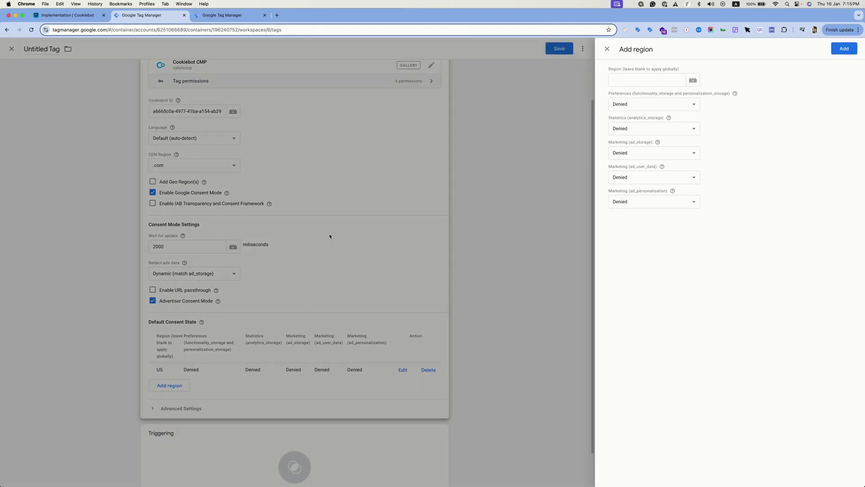
click(631, 83)
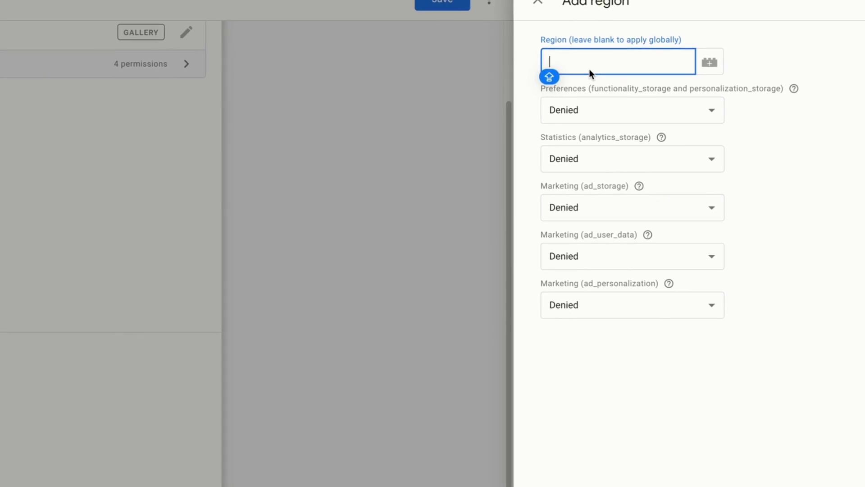
text(CA)
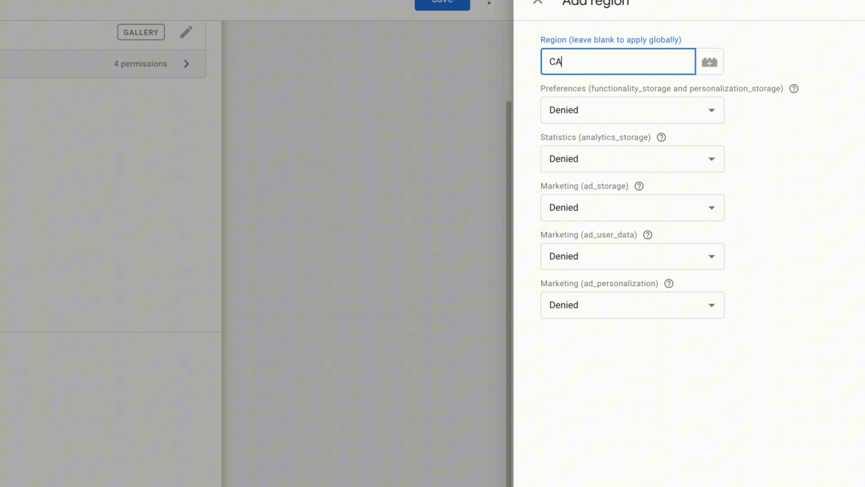
click(625, 112)
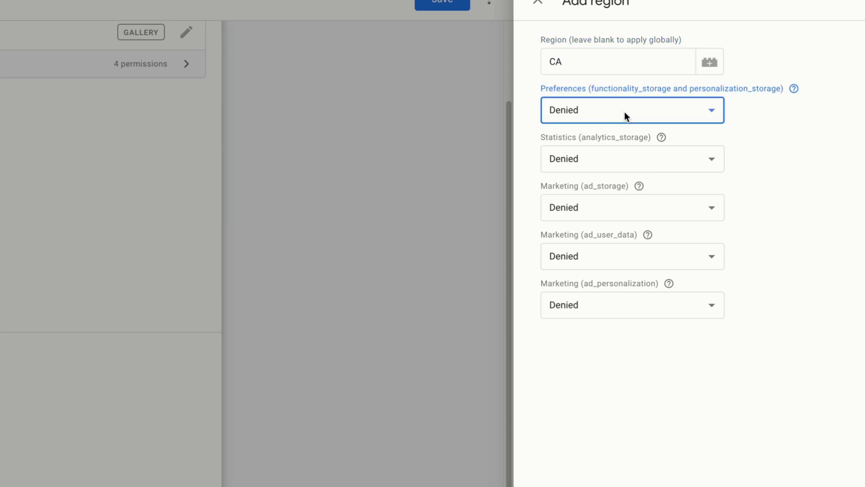
click(636, 151)
click(635, 157)
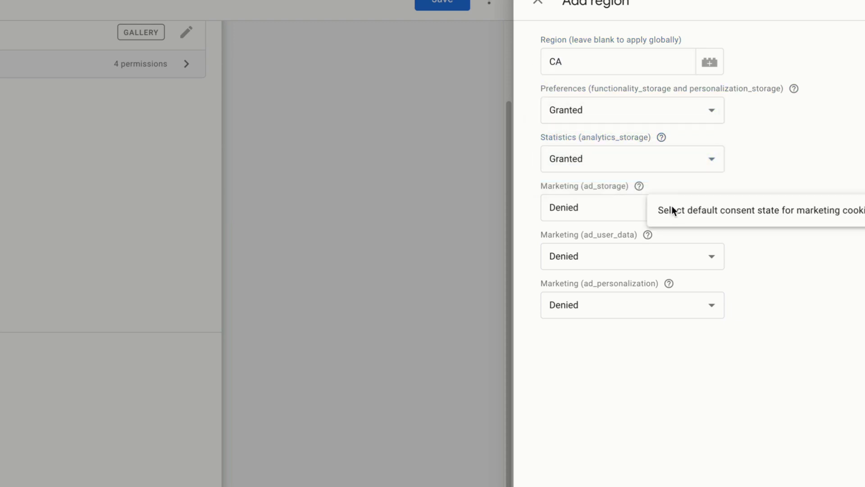
click(617, 208)
click(612, 224)
click(603, 258)
click(596, 280)
click(593, 306)
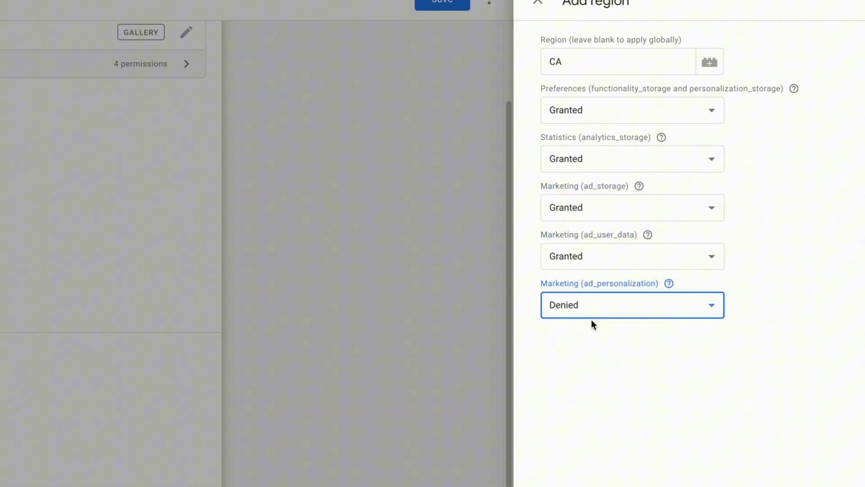
click(591, 321)
click(846, 48)
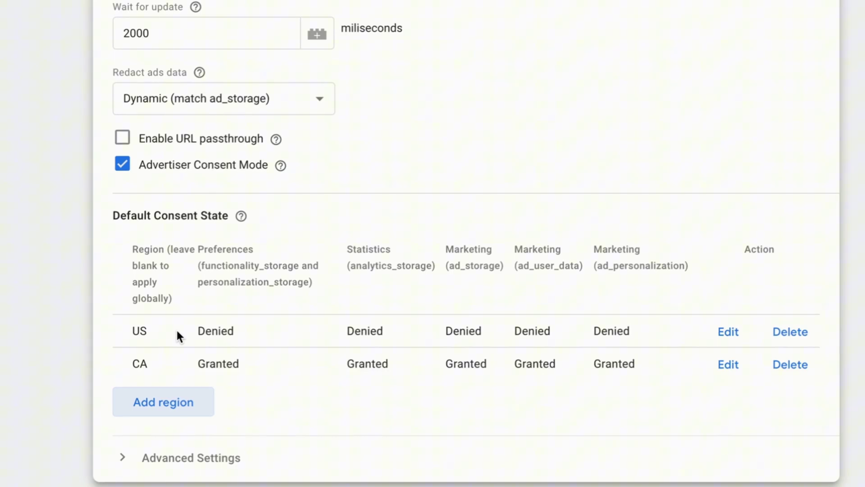
Review the US region's settings, close it unchanged, and scroll down to the Triggering section.
click(728, 331)
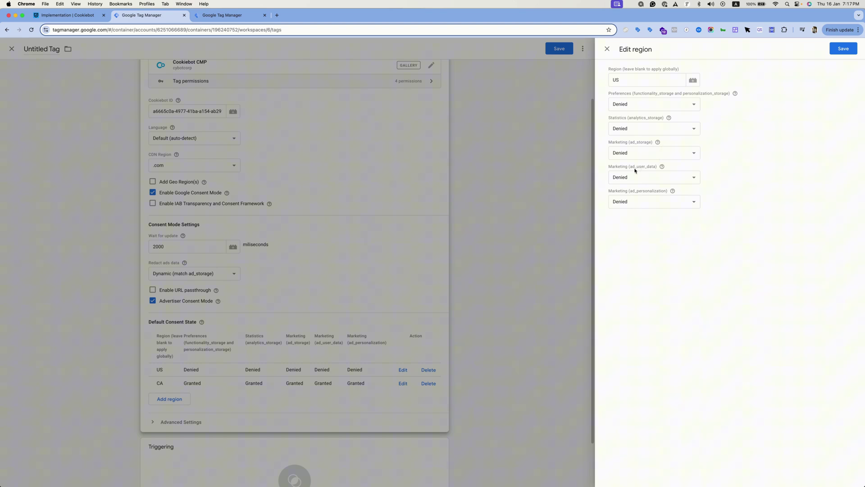
click(579, 161)
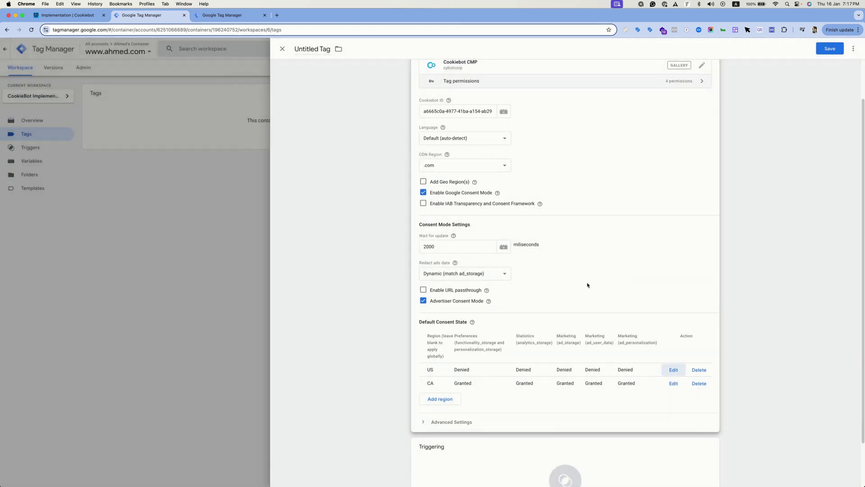
scroll(588, 291, down, 2)
Choose the Consent Initialization - All Pages trigger, retitle the tag 'Consent Banner - Cookie Bot', and save.
click(582, 405)
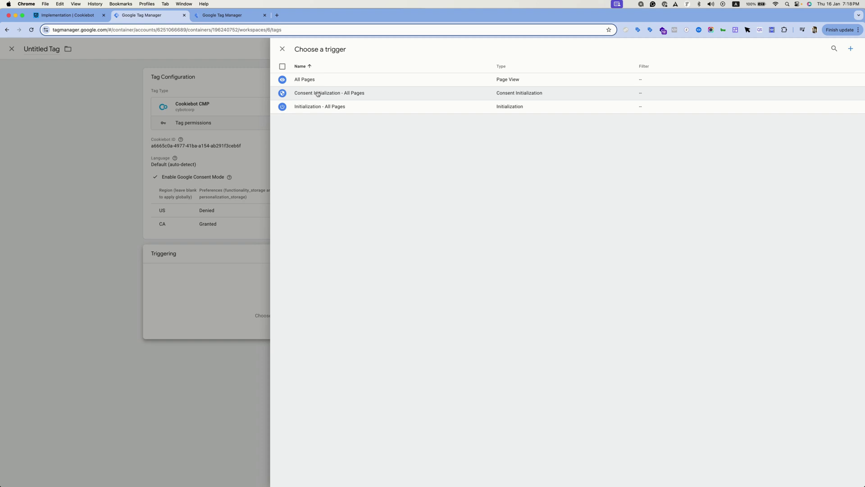
click(313, 96)
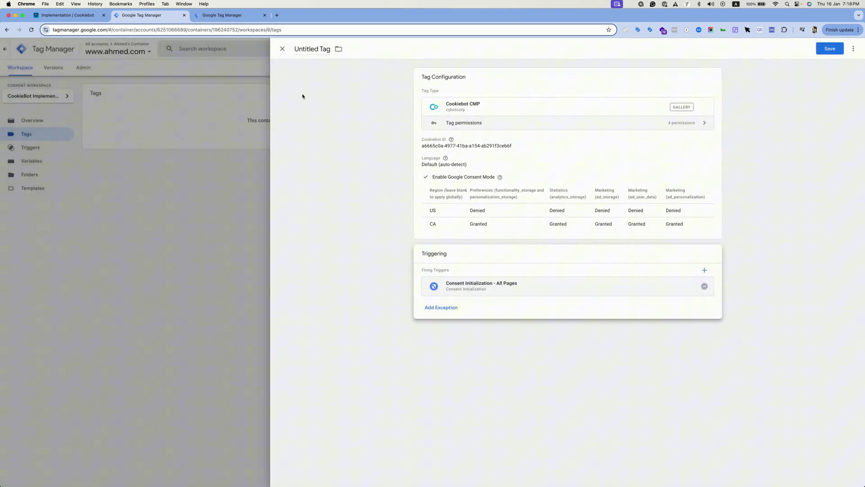
click(317, 53)
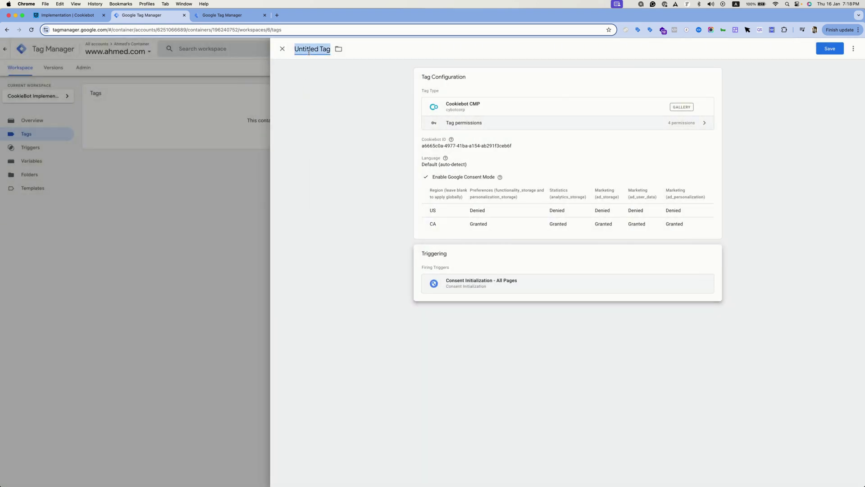
text(cONS)
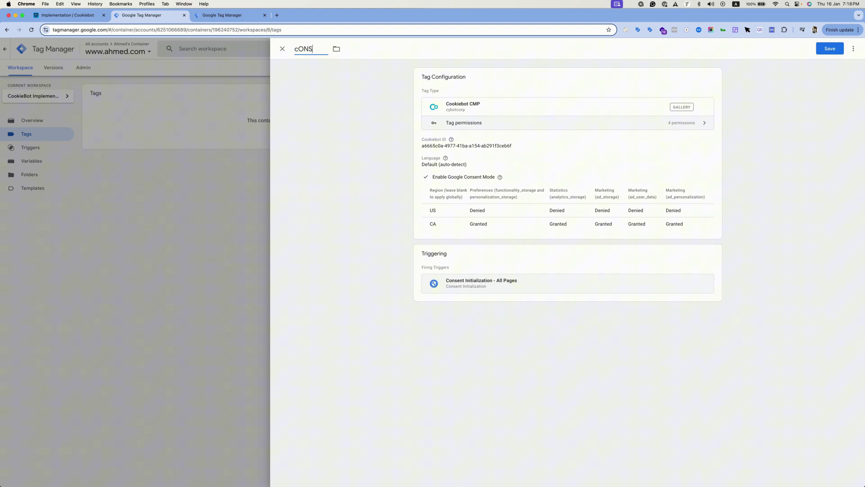
key(super+a)
text(Consent Banner - Cookie Bot)
click(830, 49)
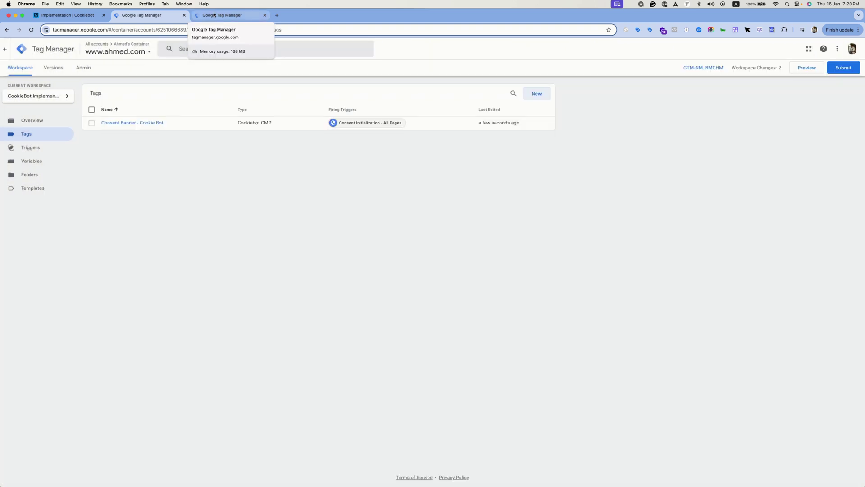
Switch to the Demo container's workspace and close the CookieBot Consent Banner tag editor.
click(214, 14)
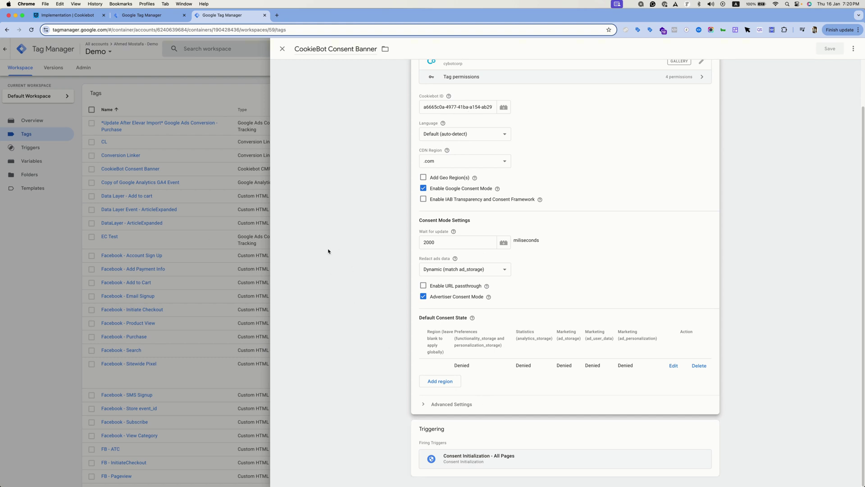
click(232, 133)
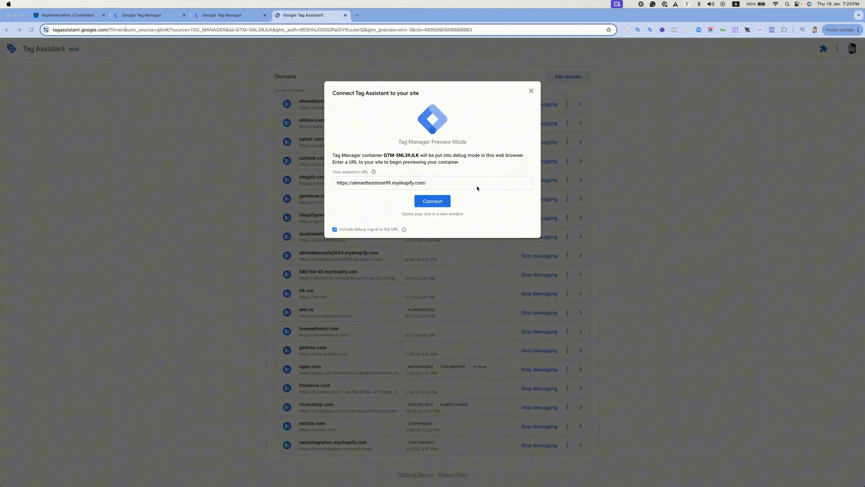
Connect Tag Assistant to the store and view the summary showing CookieBot Consent Banner fired.
click(433, 201)
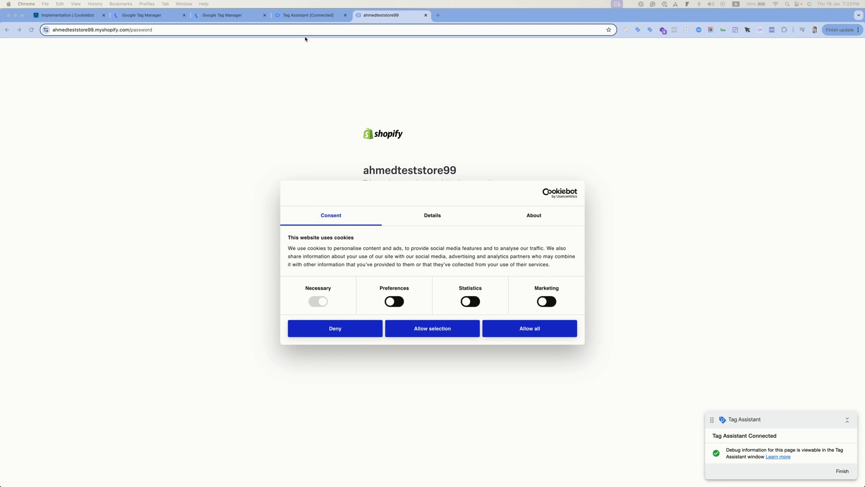
click(289, 16)
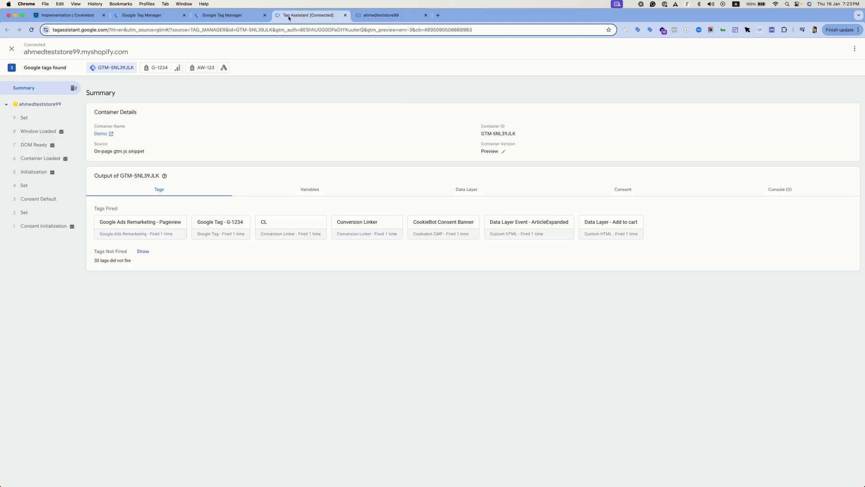
Inspect the Consent Default event's consent table: every type Denied except security_storage Granted.
click(49, 201)
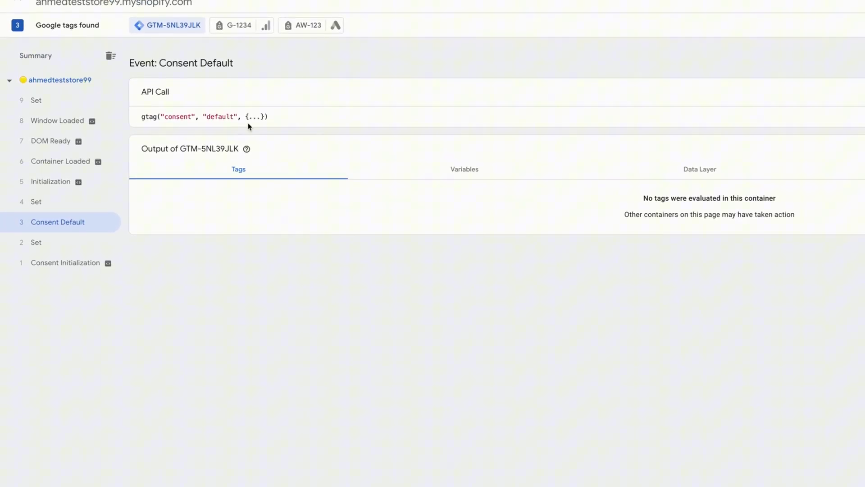
click(310, 116)
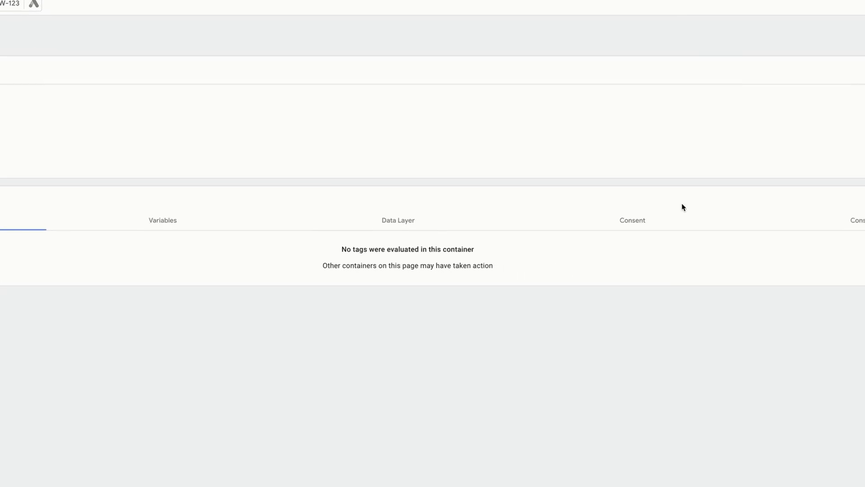
click(630, 222)
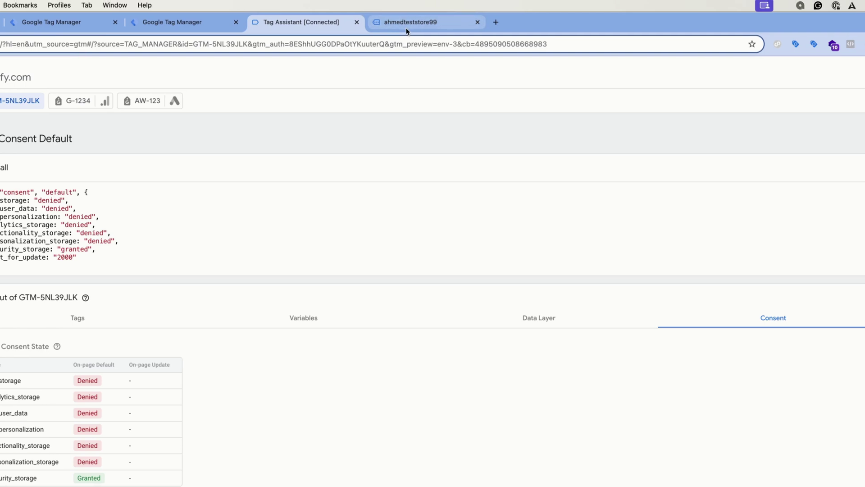
Accept all cookies with Allow all on the store's Cookiebot consent banner.
click(407, 27)
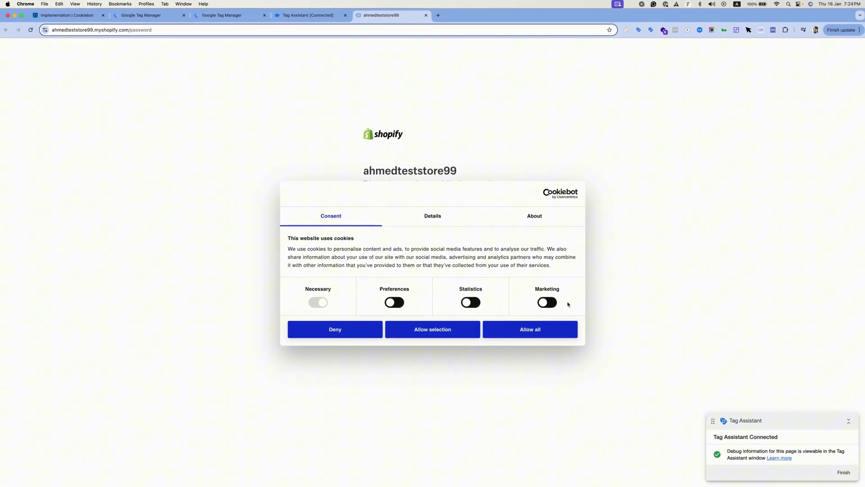
click(522, 327)
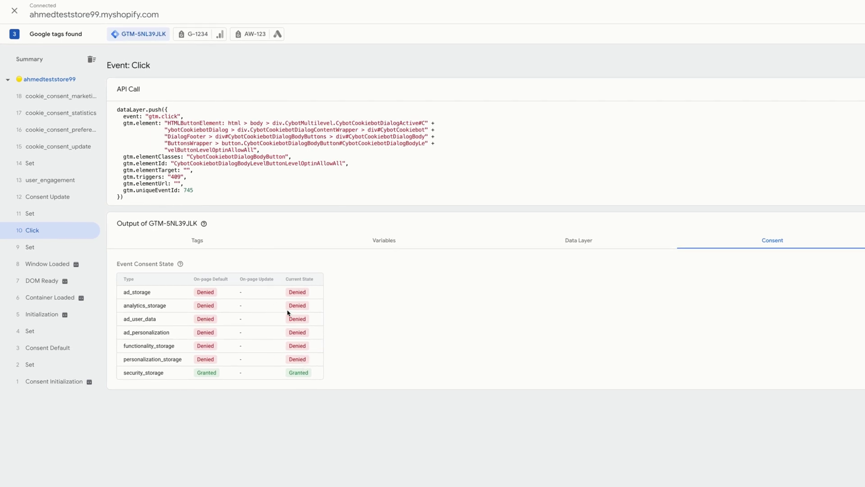
Check the Consent Update and cookie_consent_update events show every consent type Granted.
click(59, 198)
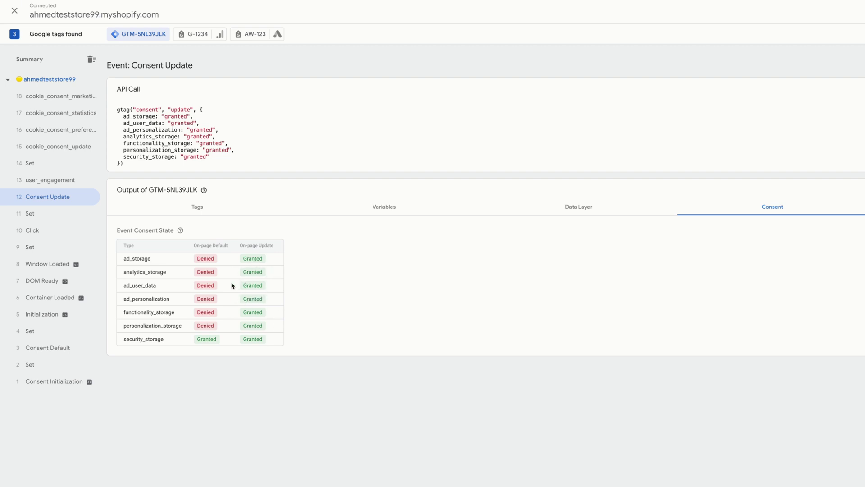
click(77, 154)
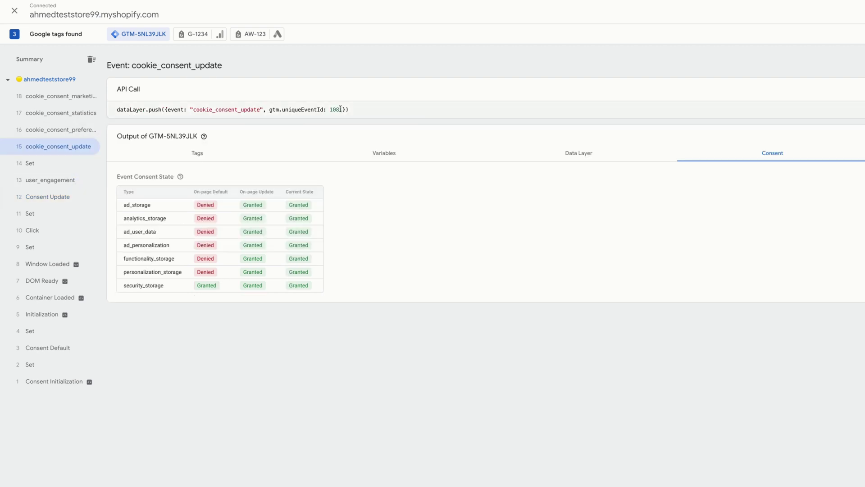
click(378, 115)
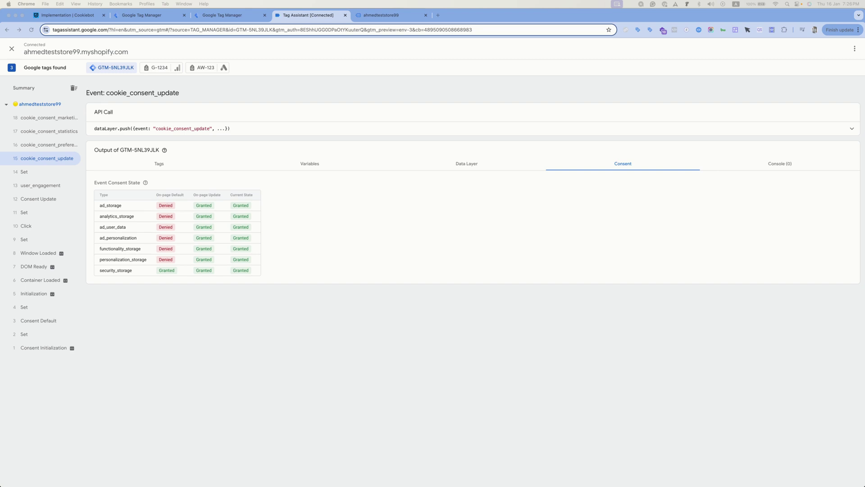
Filter tags by 'fac' and open Facebook - Sitewide Pixel's configuration at Consent Settings.
click(227, 16)
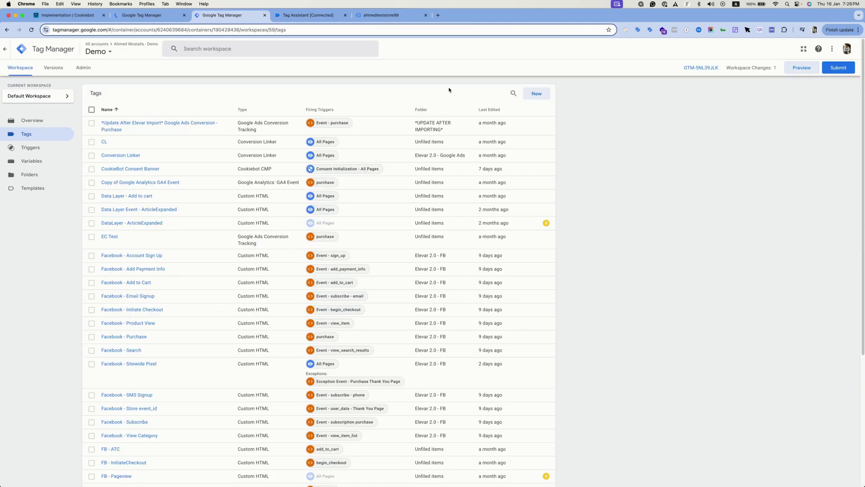
click(513, 93)
text(face)
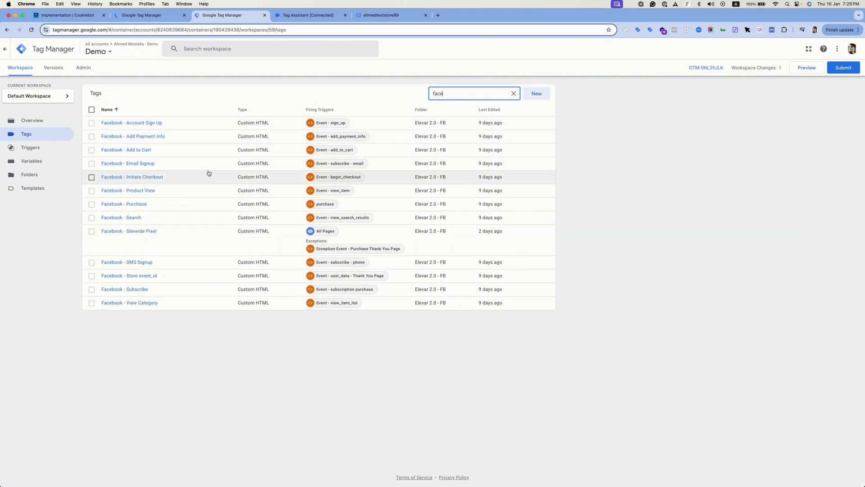
click(143, 238)
click(138, 231)
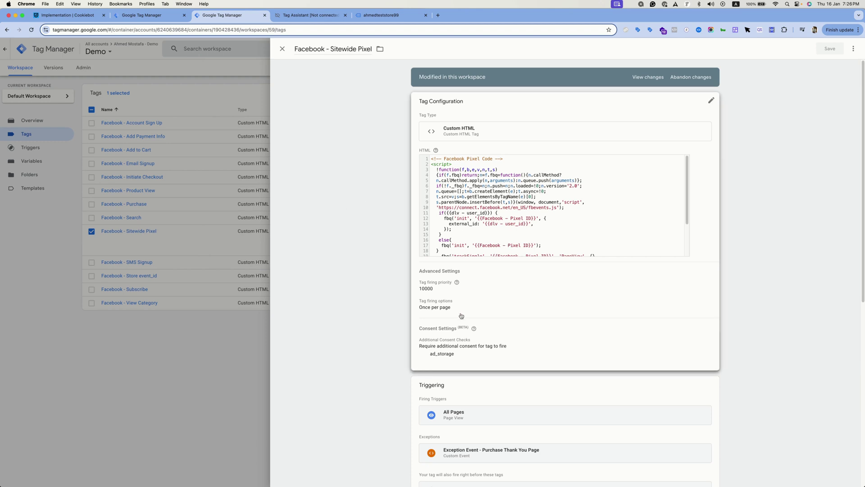
click(504, 326)
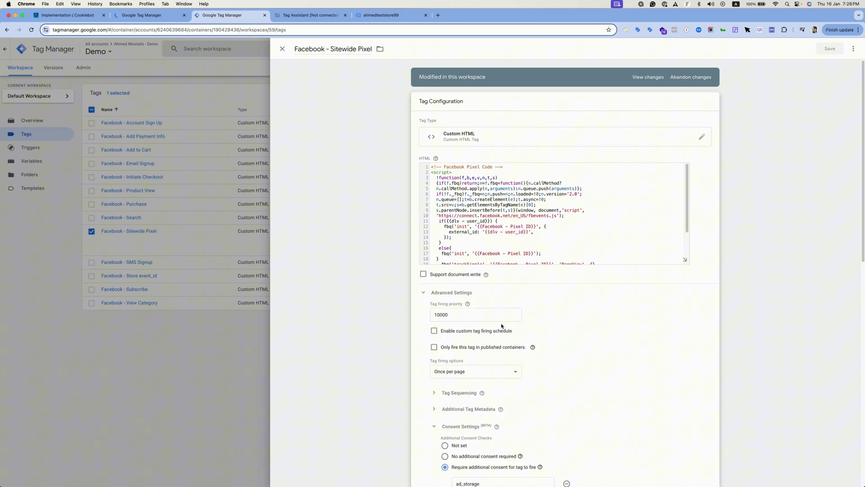
scroll(502, 325, down, 5)
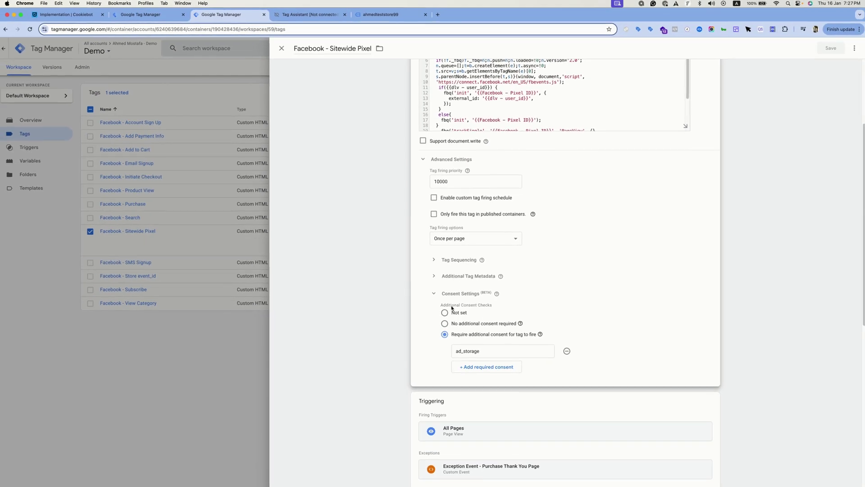
Add analytics_storage as a required consent on Facebook - Sitewide Pixel and save the tag.
click(446, 313)
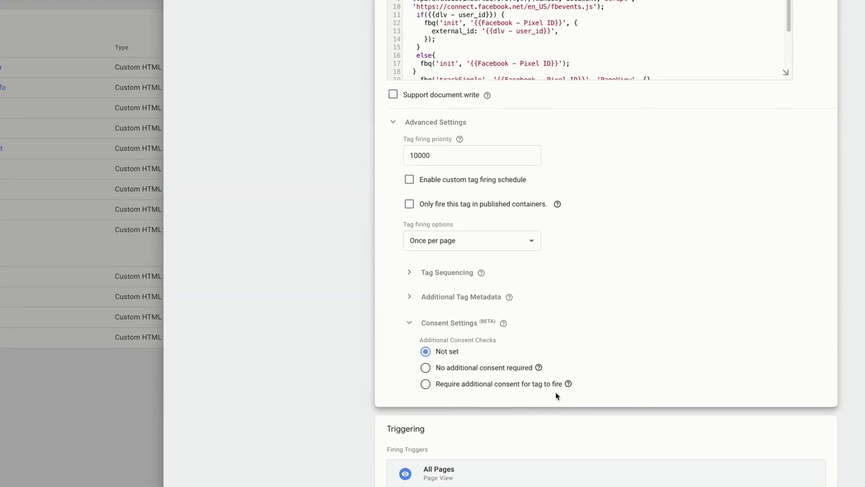
click(474, 390)
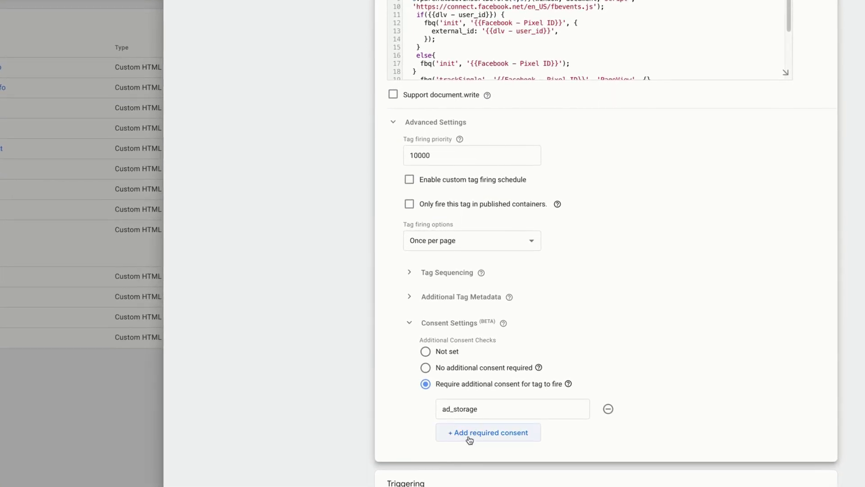
click(463, 437)
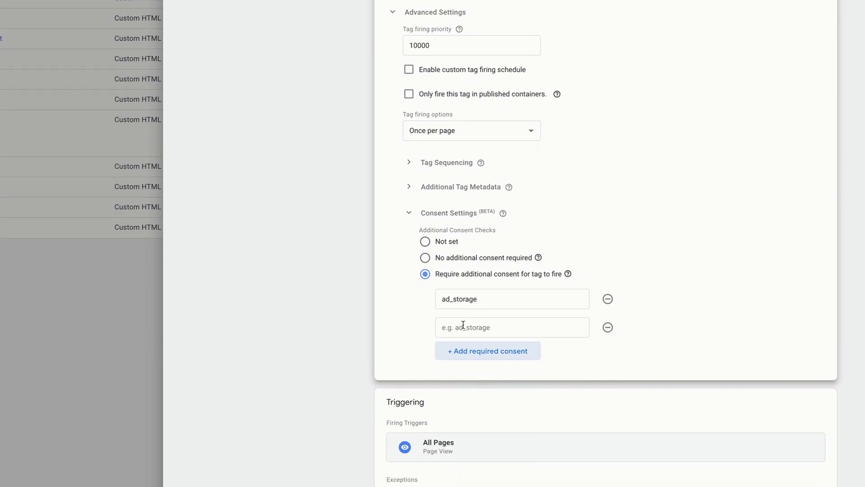
click(464, 325)
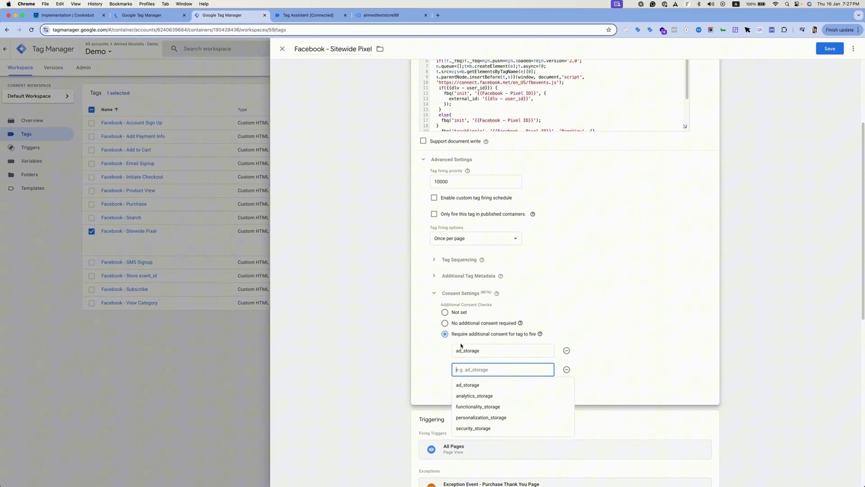
click(465, 396)
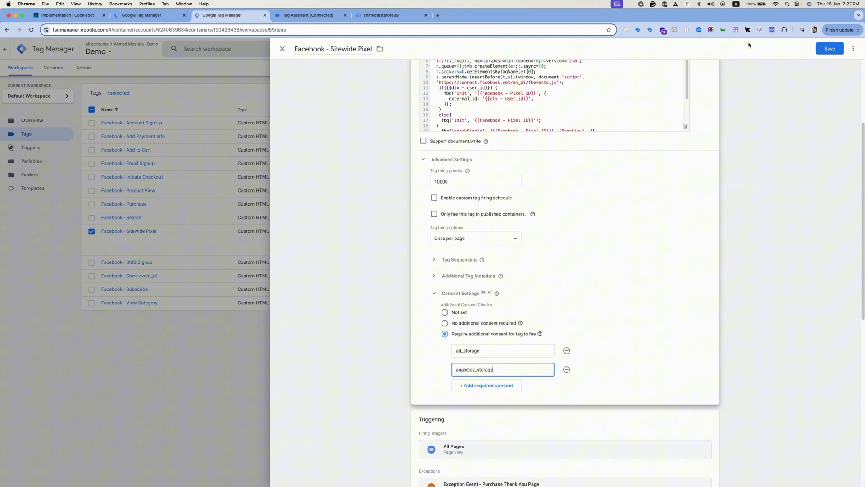
click(826, 50)
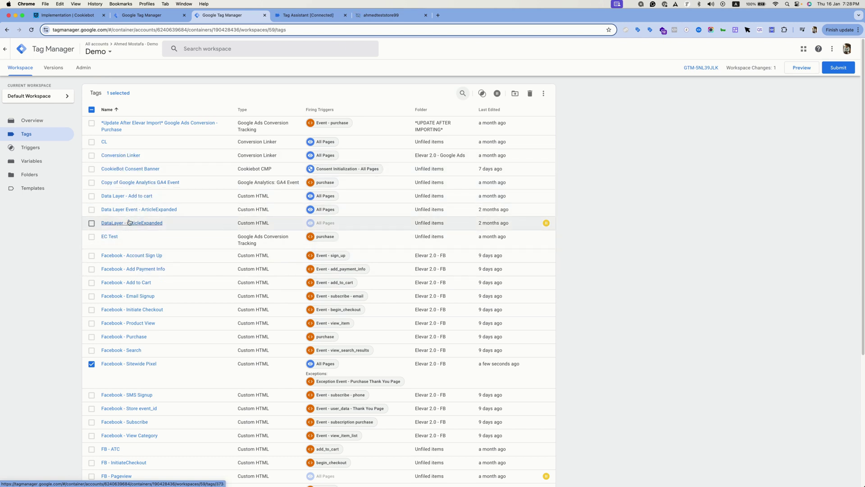
Tick Enable consent overview in the Demo container settings and save them.
click(83, 67)
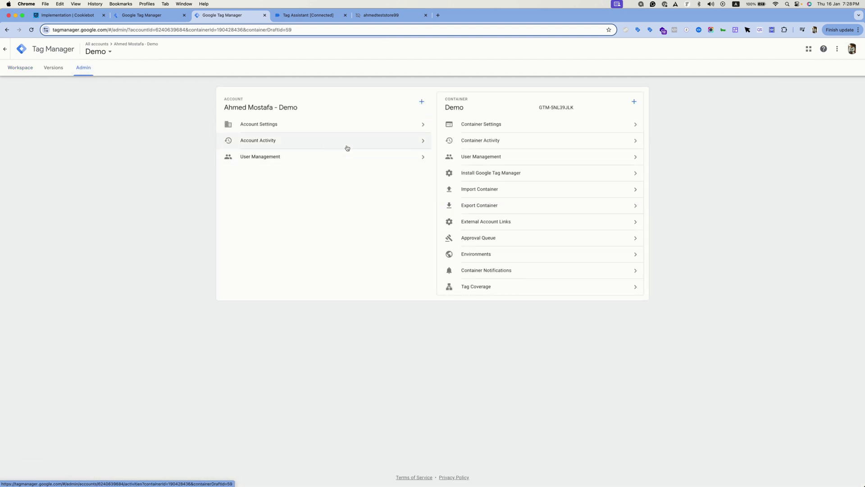
click(514, 122)
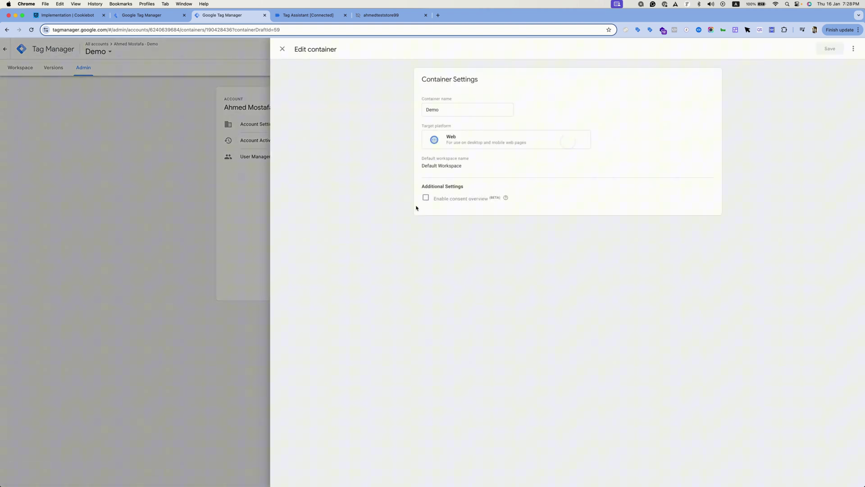
click(425, 199)
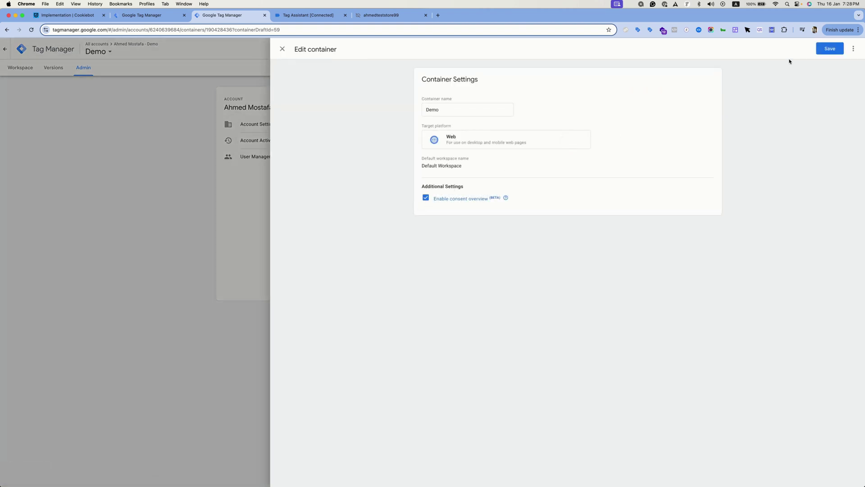
click(821, 52)
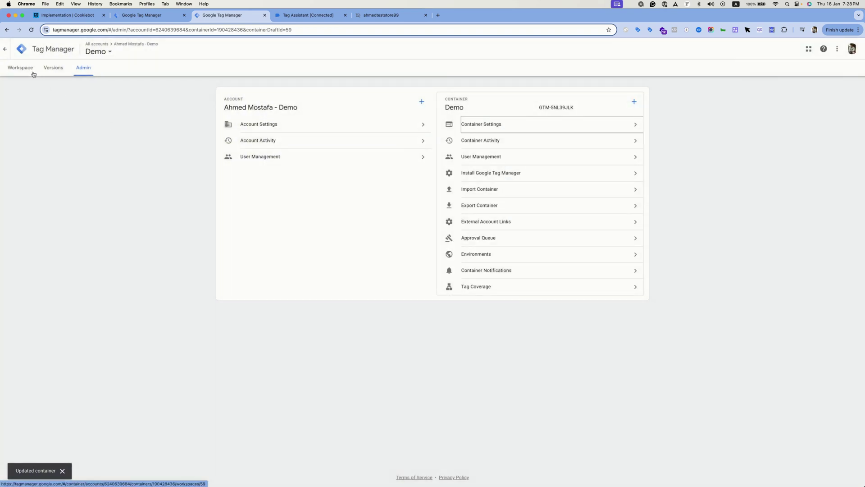
In Consent Overview, select the eight Facebook tags, from Account Sign Up to Search.
click(33, 73)
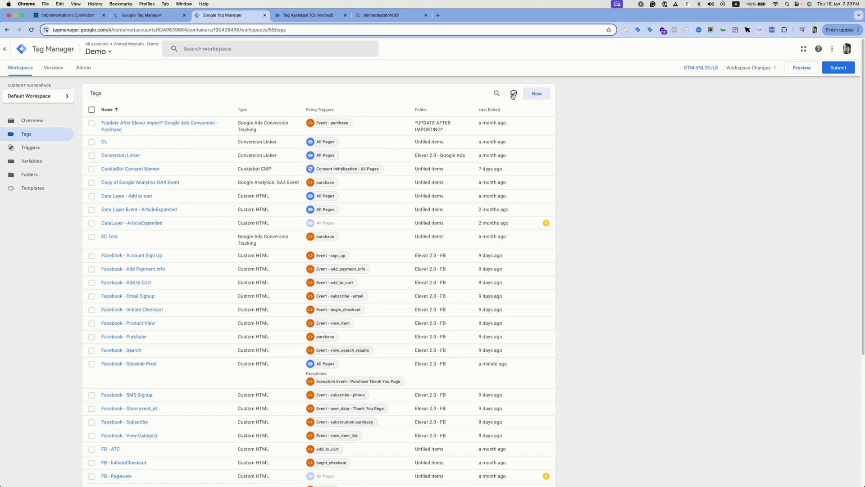
click(514, 93)
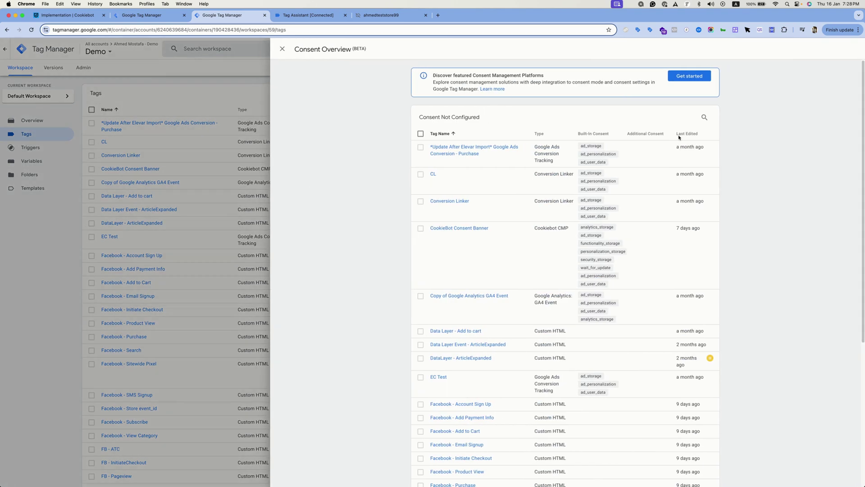
click(703, 118)
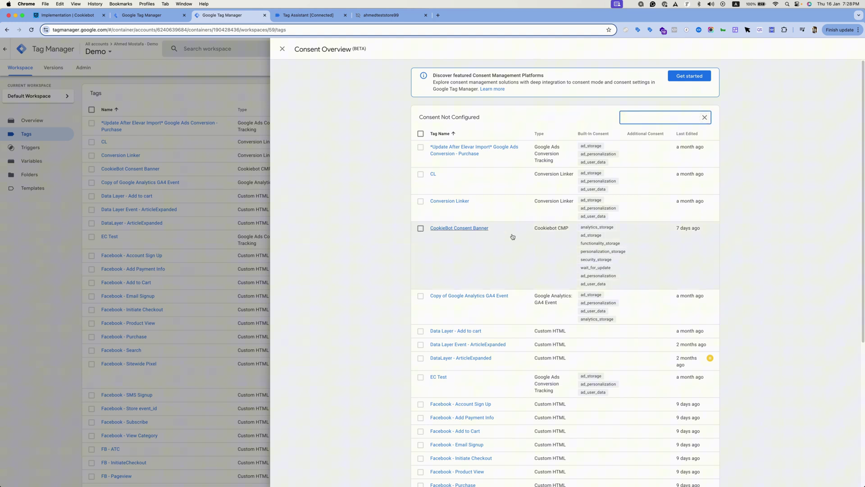
scroll(448, 346, down, 2)
click(421, 352)
click(421, 366)
click(420, 379)
click(420, 393)
click(421, 406)
click(420, 420)
click(420, 433)
click(420, 447)
scroll(455, 436, down, 3)
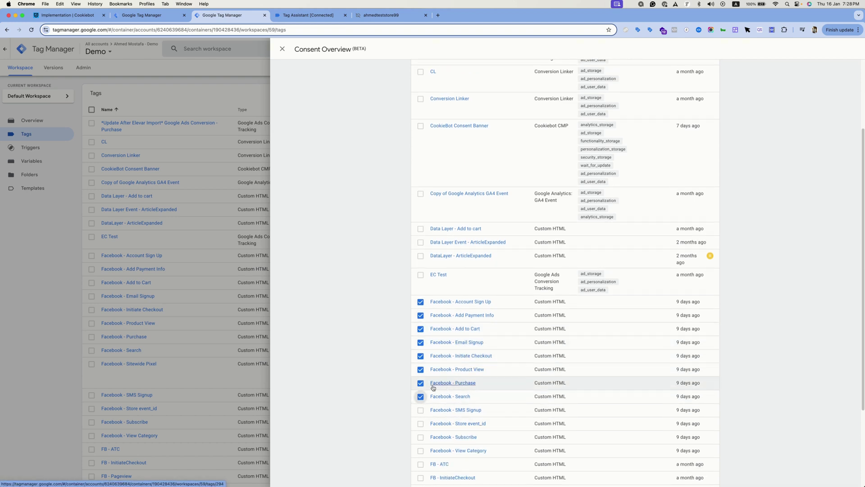
scroll(433, 388, up, 5)
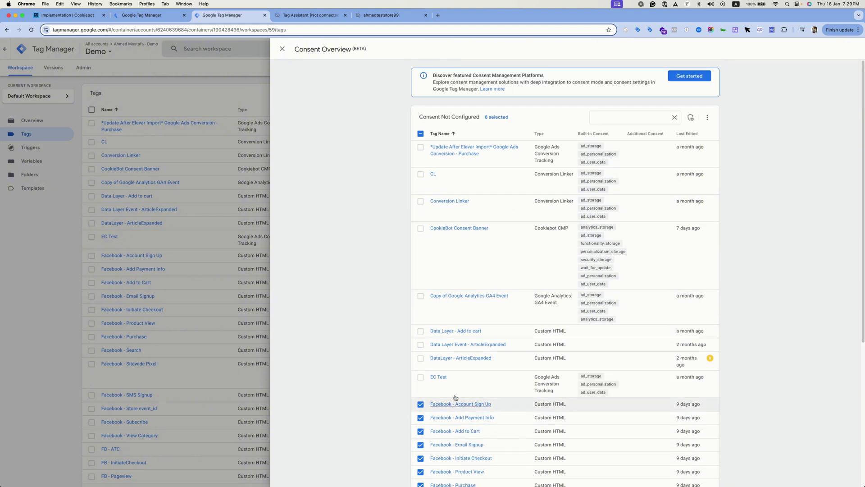
Require ad_storage and analytics_storage consent on the 8 selected tags and confirm saving.
click(692, 118)
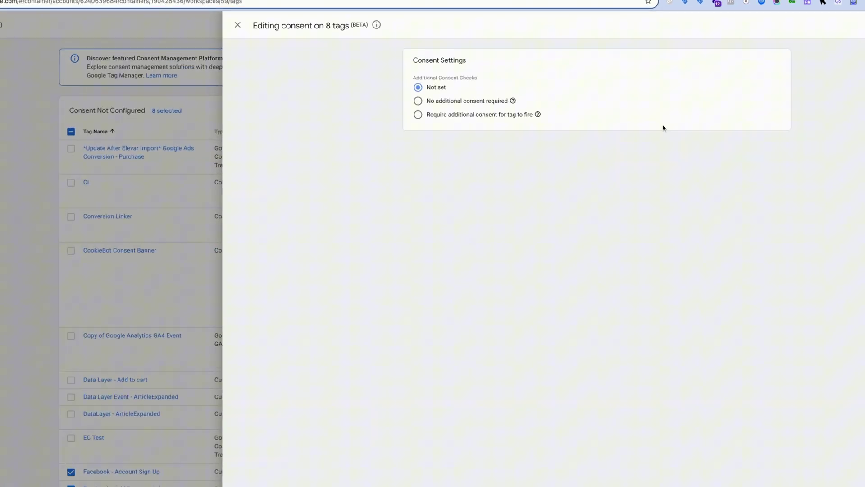
click(434, 110)
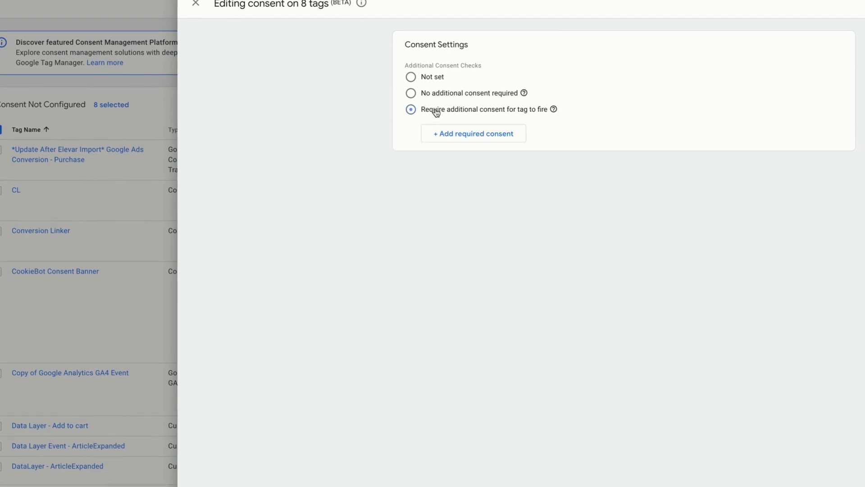
click(464, 135)
click(457, 136)
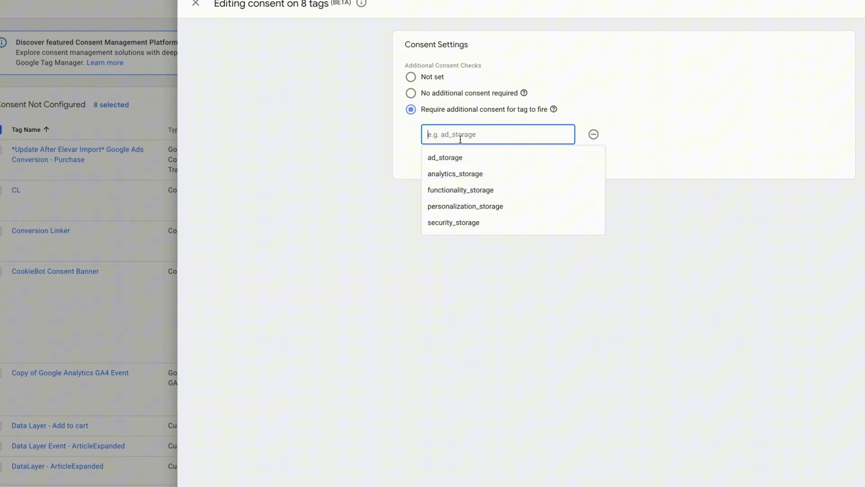
click(461, 158)
click(463, 161)
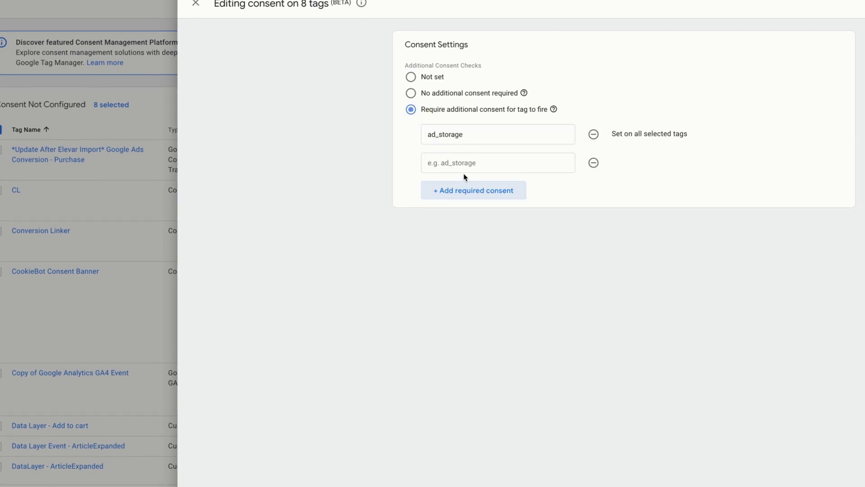
click(465, 171)
click(469, 201)
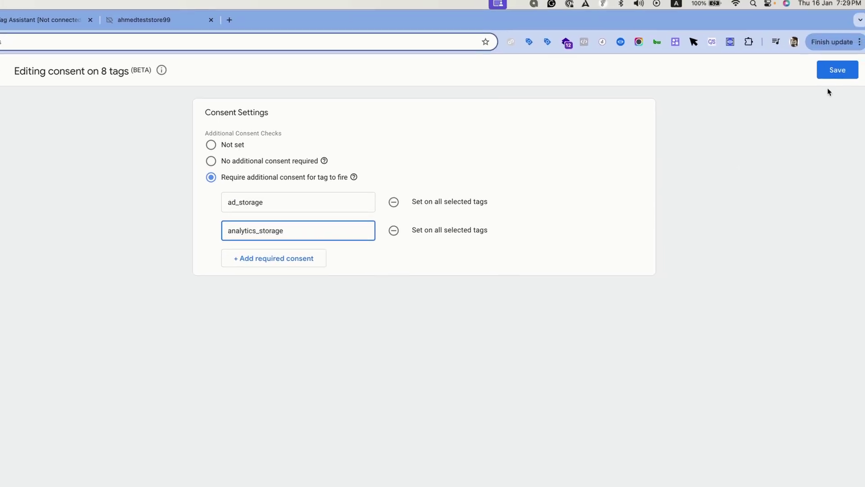
click(838, 74)
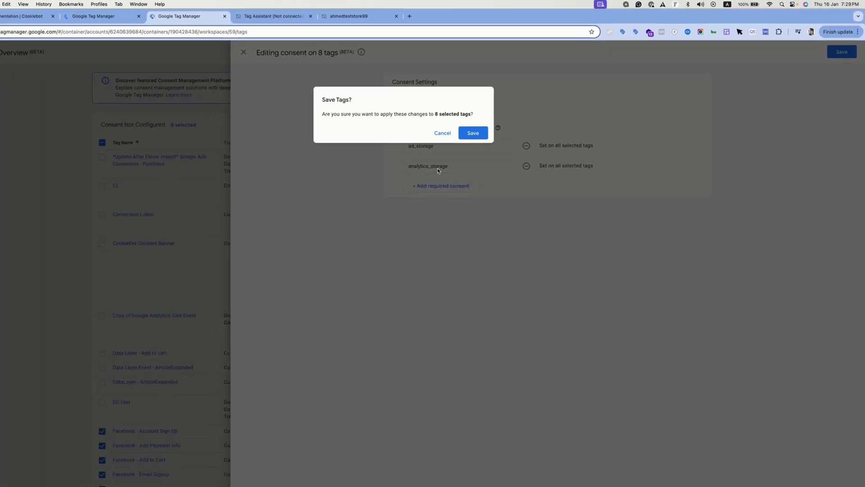
click(314, 187)
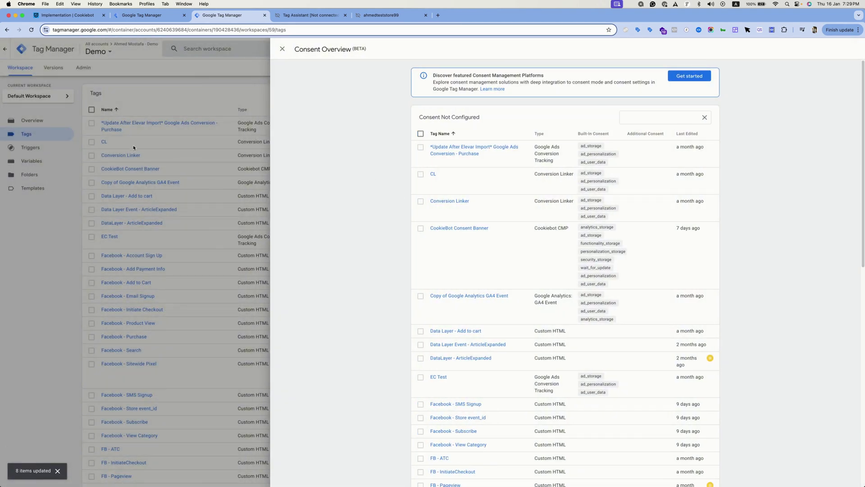
Filter tags by 'fac' and confirm Facebook - Purchase requires ad_storage and analytics_storage.
click(133, 147)
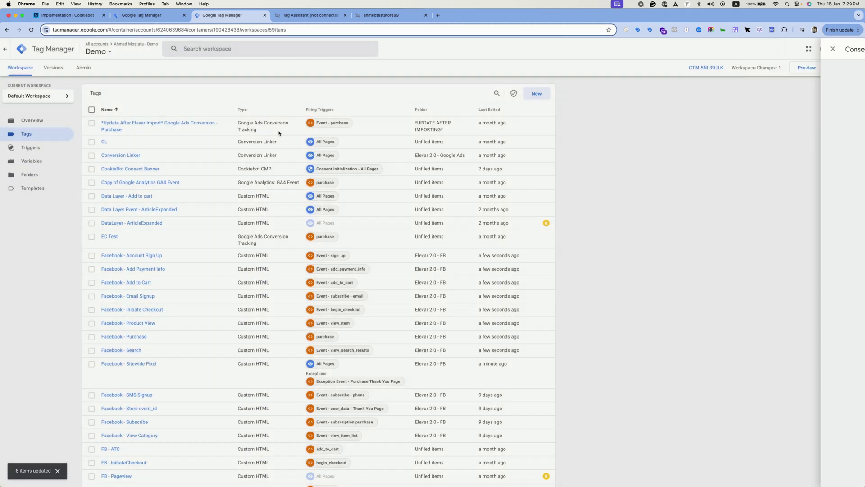
click(495, 93)
text(face)
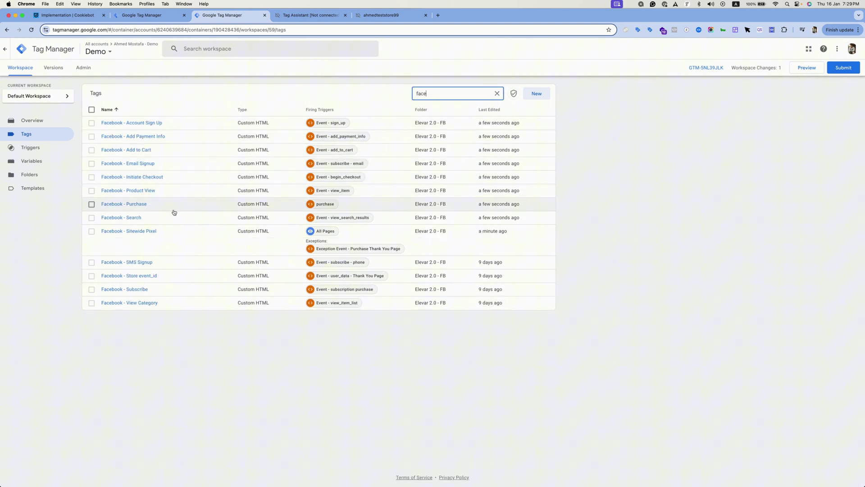
click(136, 204)
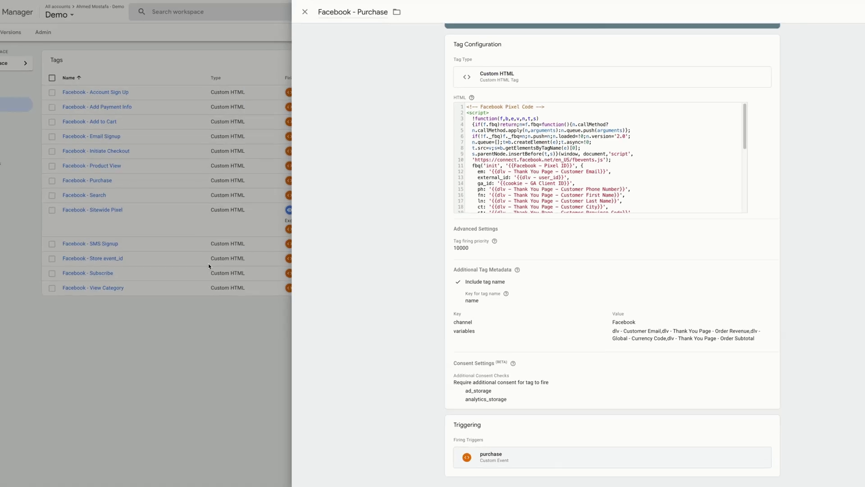
click(79, 186)
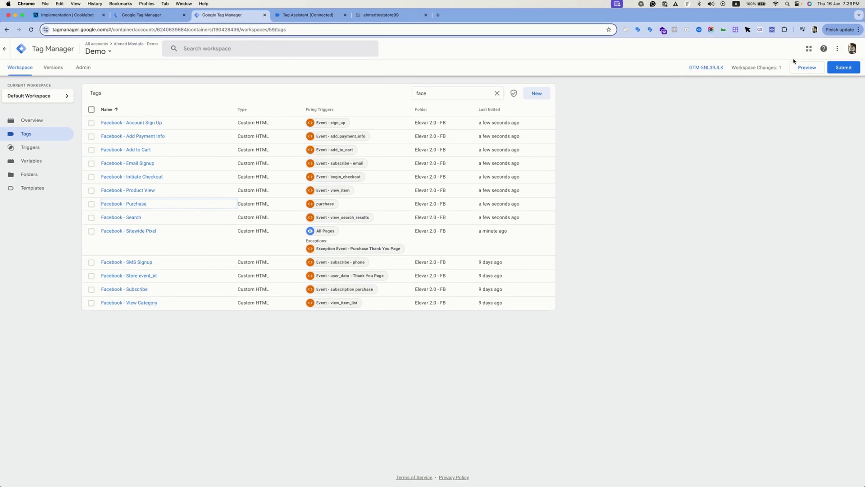
Start a new Preview session and withdraw Cookiebot consent on the store, keeping only Necessary cookies.
click(806, 68)
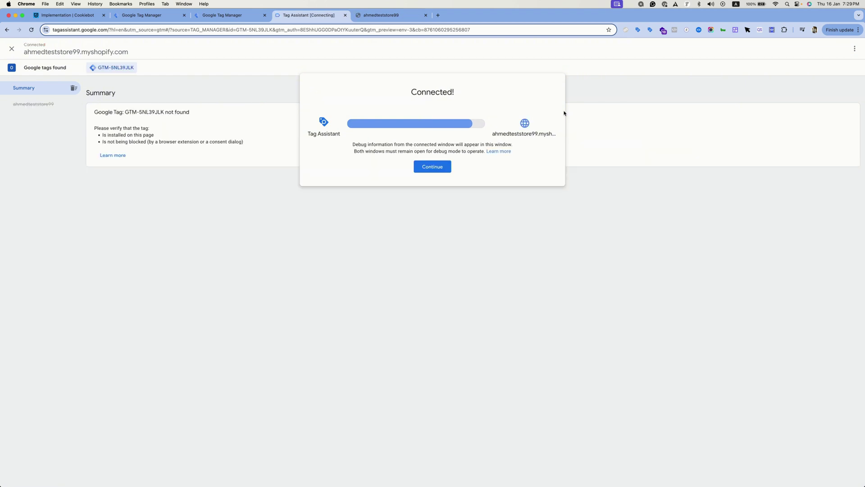
click(375, 15)
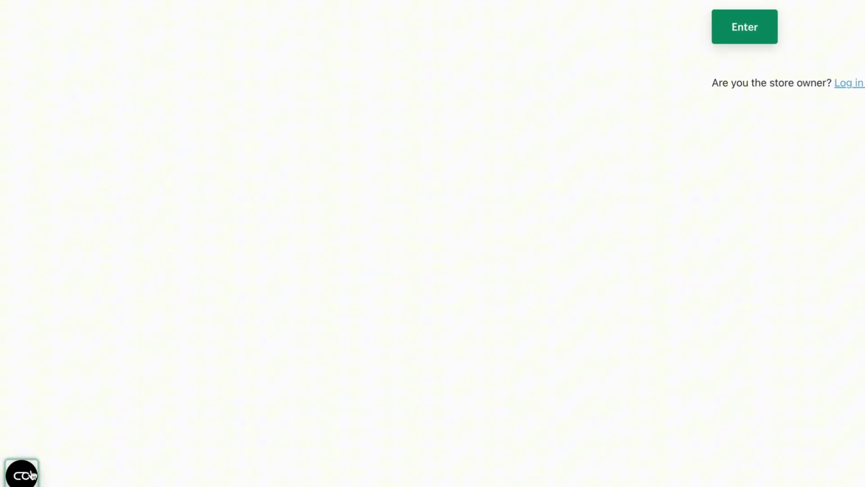
click(27, 475)
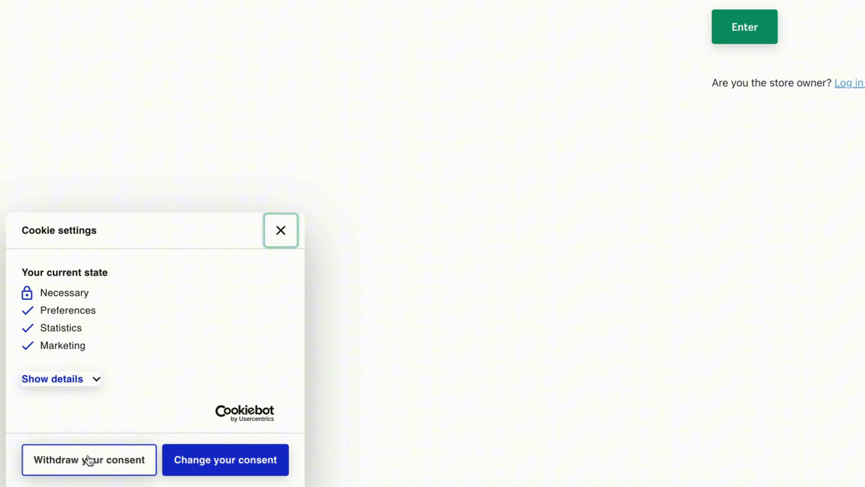
click(74, 467)
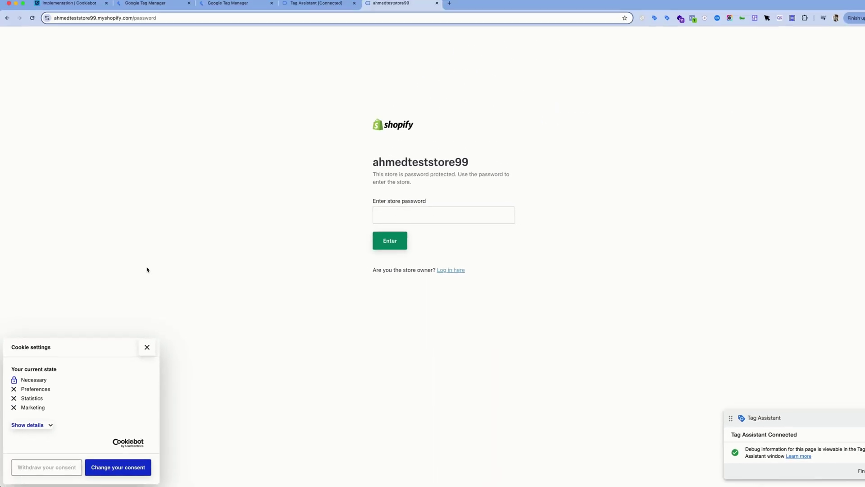
Compare consent states: Consent Default all denied, first Consent Update granted, post-withdrawal update denied.
click(308, 4)
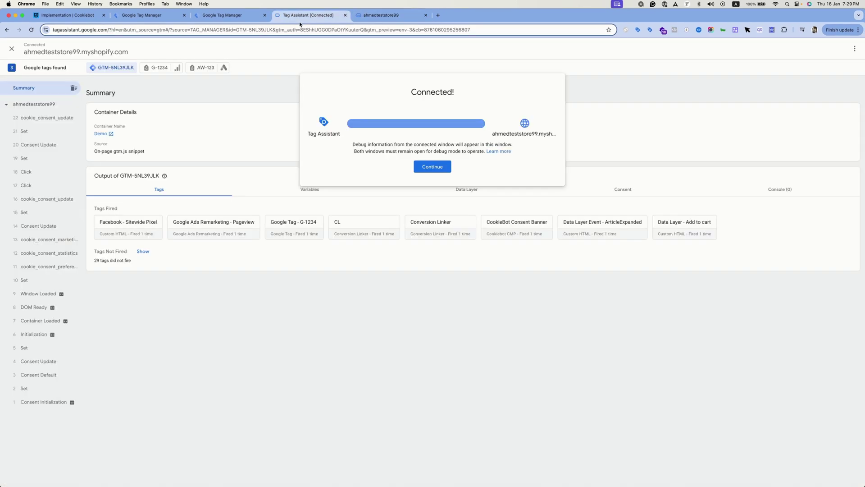
click(432, 166)
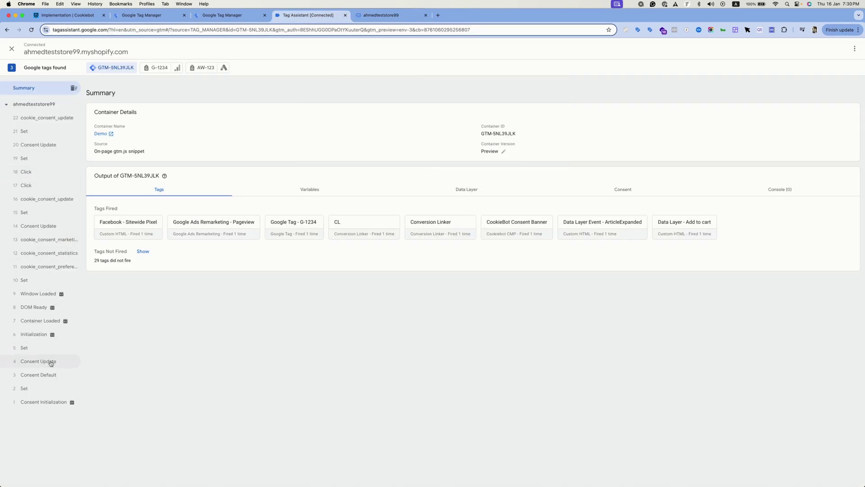
click(48, 375)
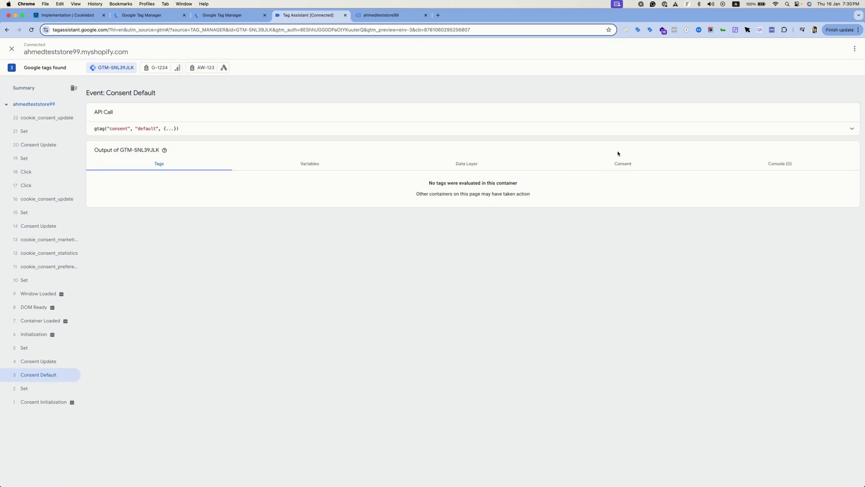
click(623, 164)
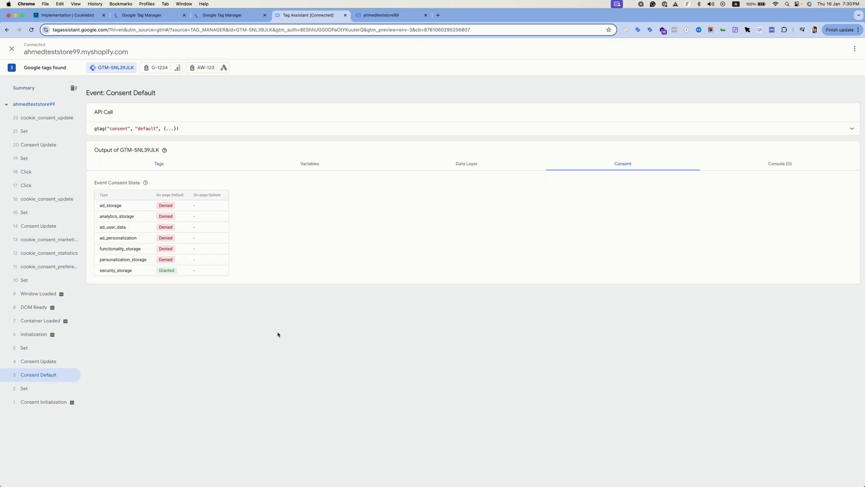
click(46, 364)
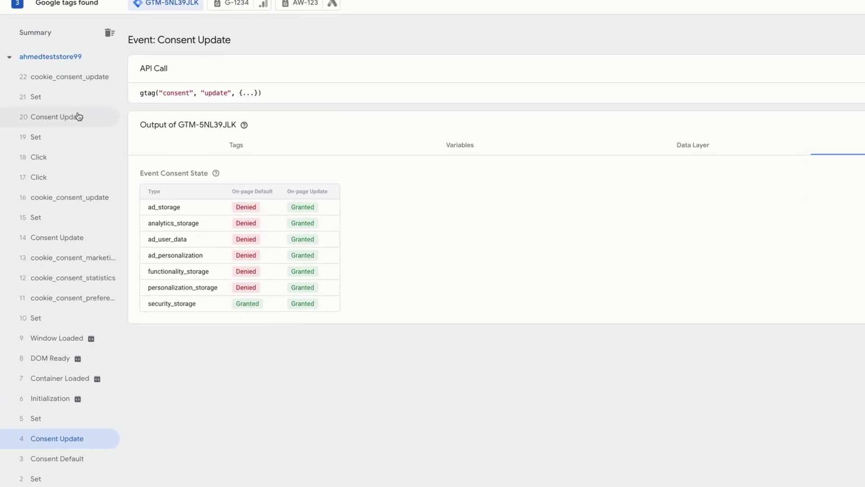
click(54, 147)
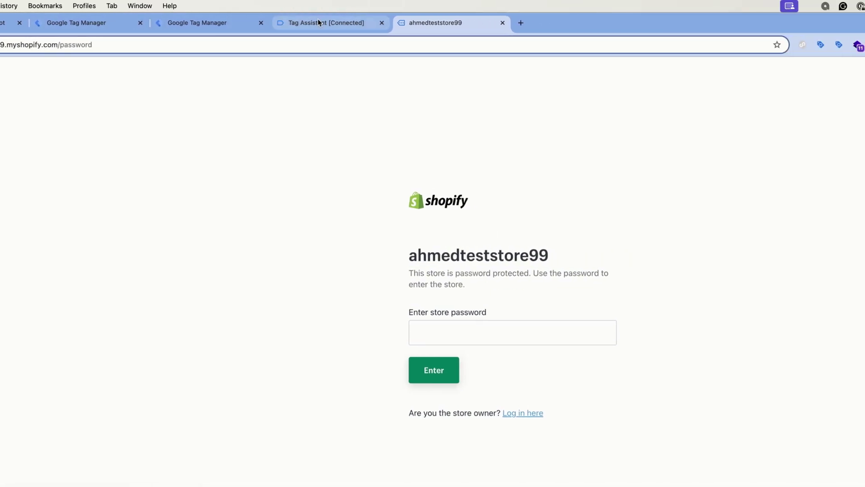
Check the cookie_consent_update tags, reload the store page, then inspect the new Consent Default event.
click(455, 23)
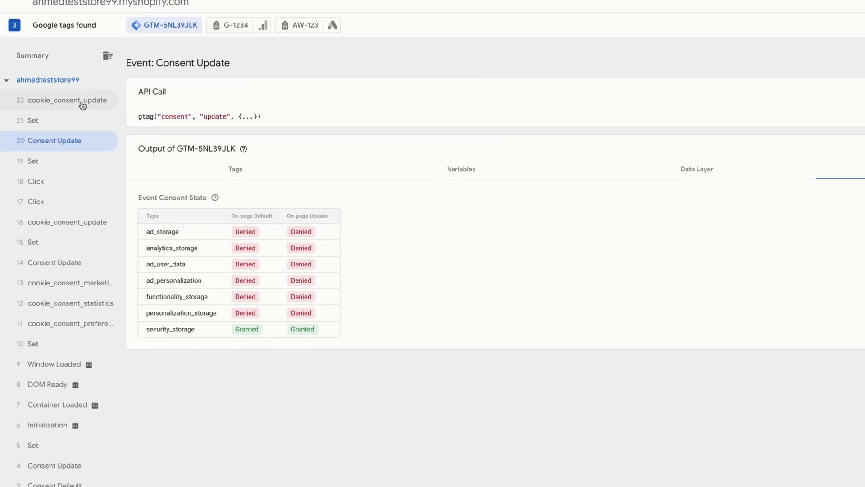
click(83, 104)
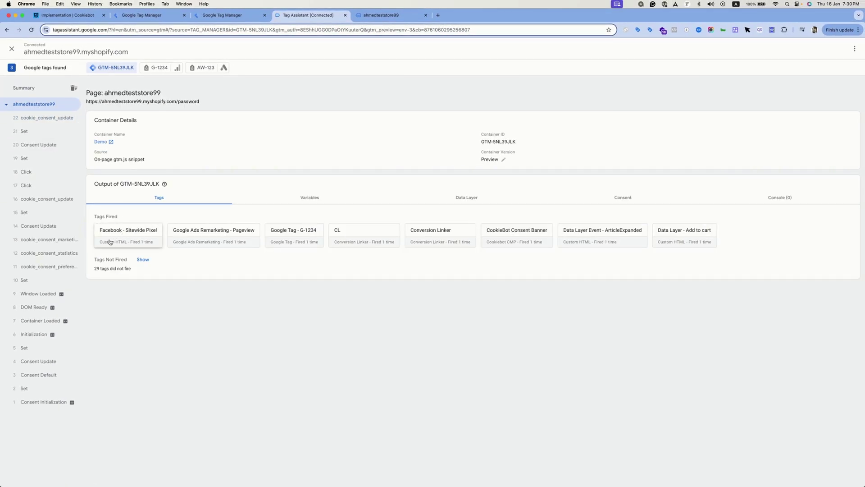
click(379, 15)
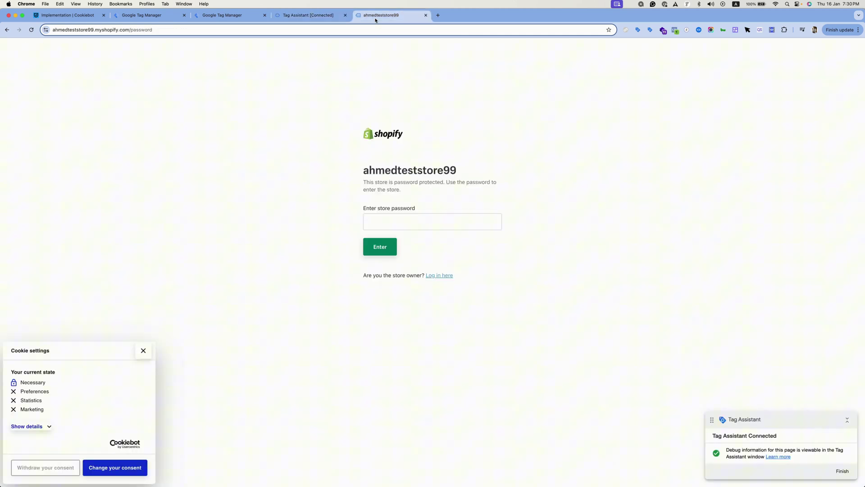
click(31, 29)
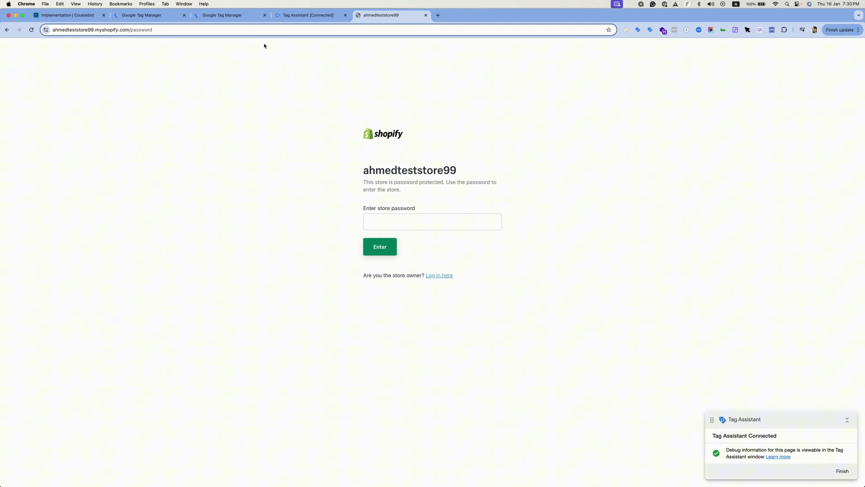
click(298, 21)
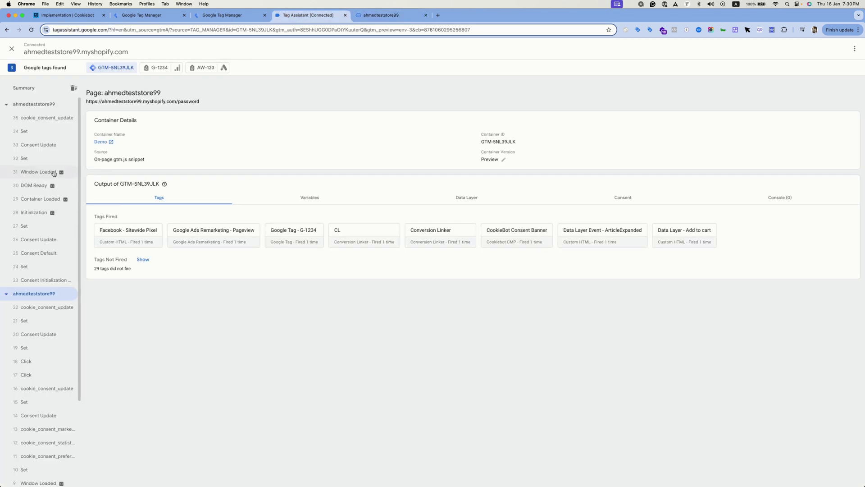
click(41, 253)
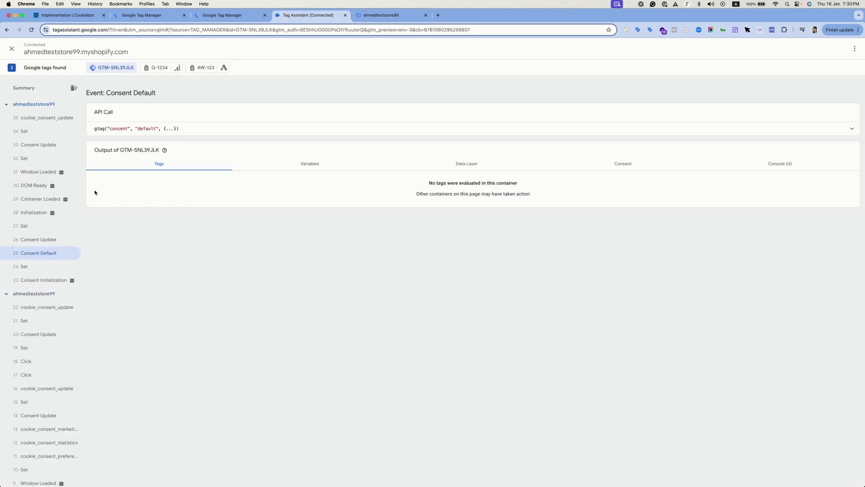
Select the new Container Loaded event to see Facebook - Sitewide Pixel blocked by consent settings.
click(50, 202)
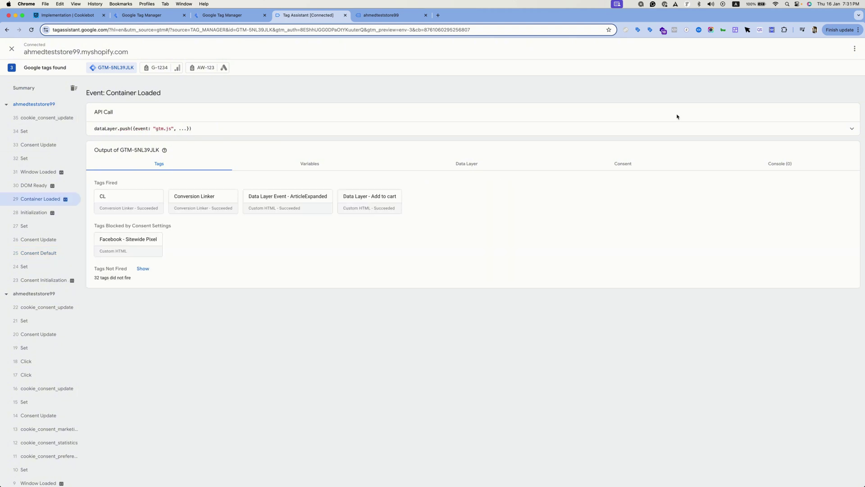